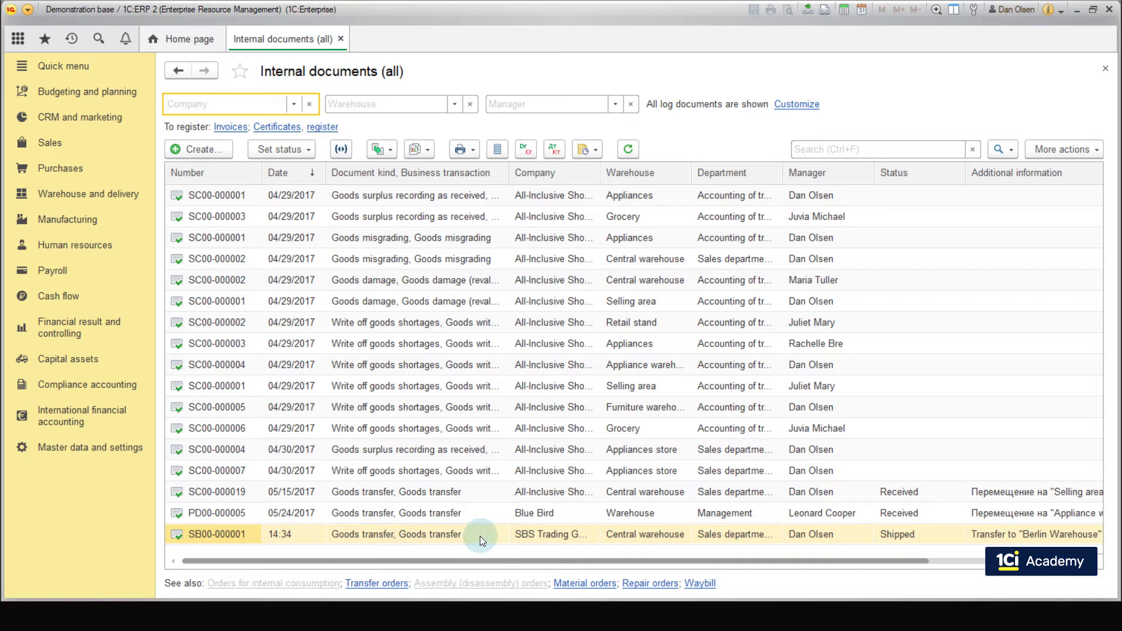
# Step: Open the shipped SBS Trading GmbH goods transfer from Central warehouse and show its goods
pyautogui.click(480, 535)
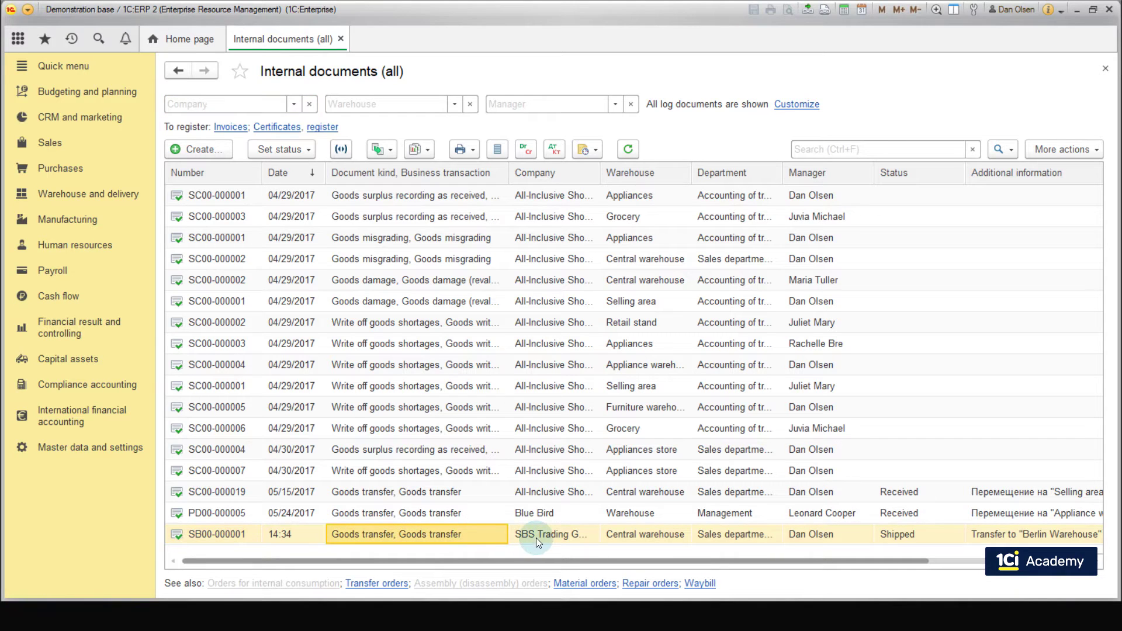
pyautogui.click(572, 536)
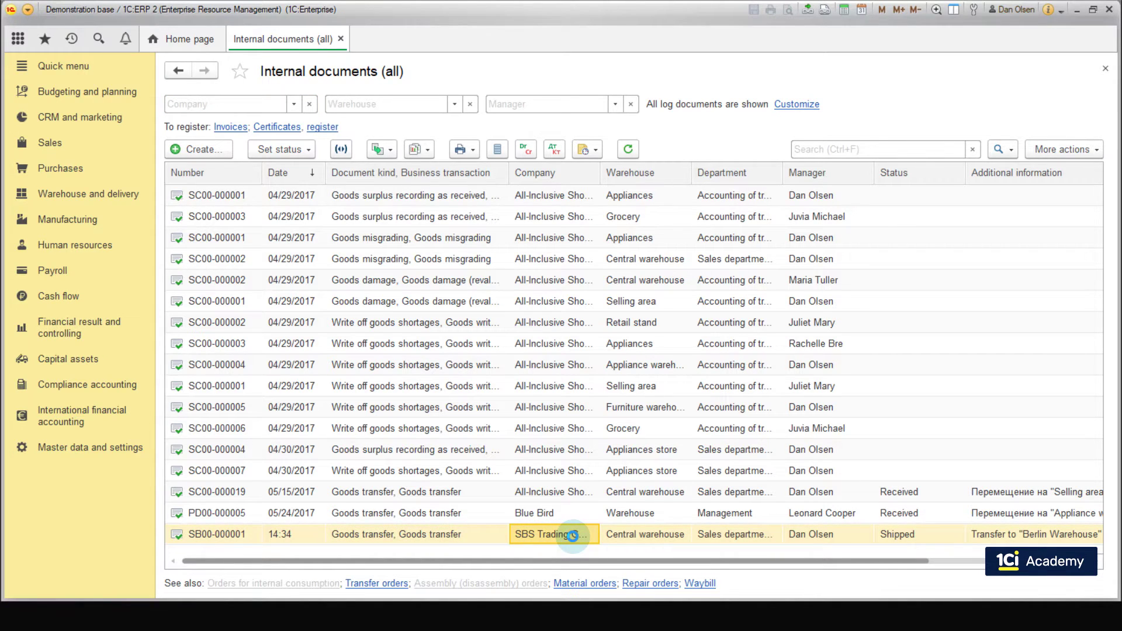
pyautogui.doubleClick(572, 535)
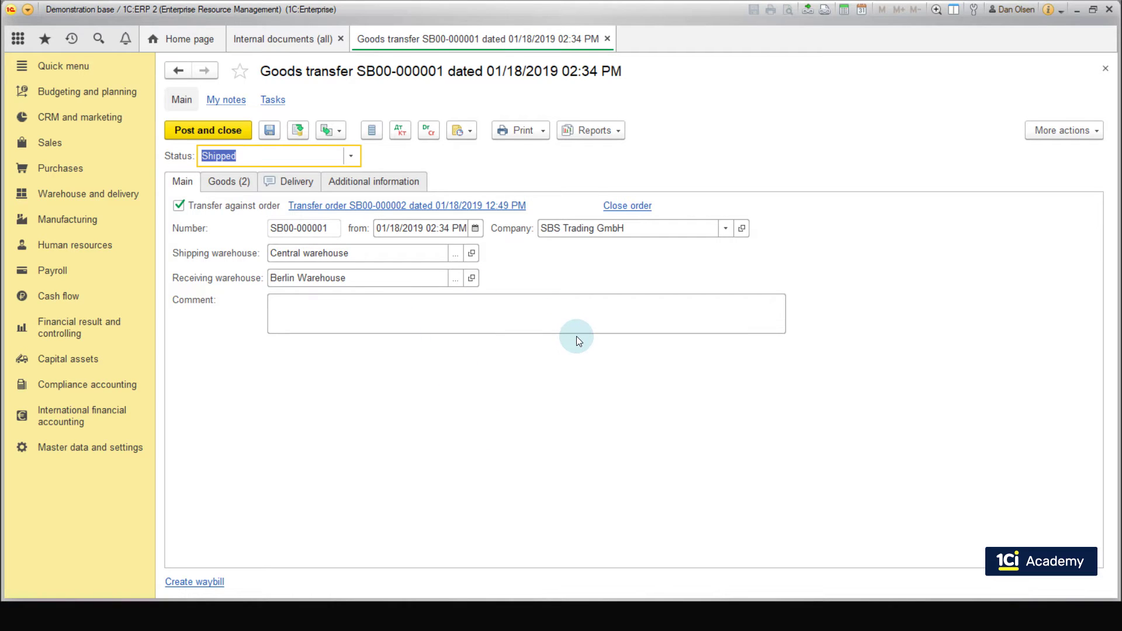
pyautogui.click(239, 184)
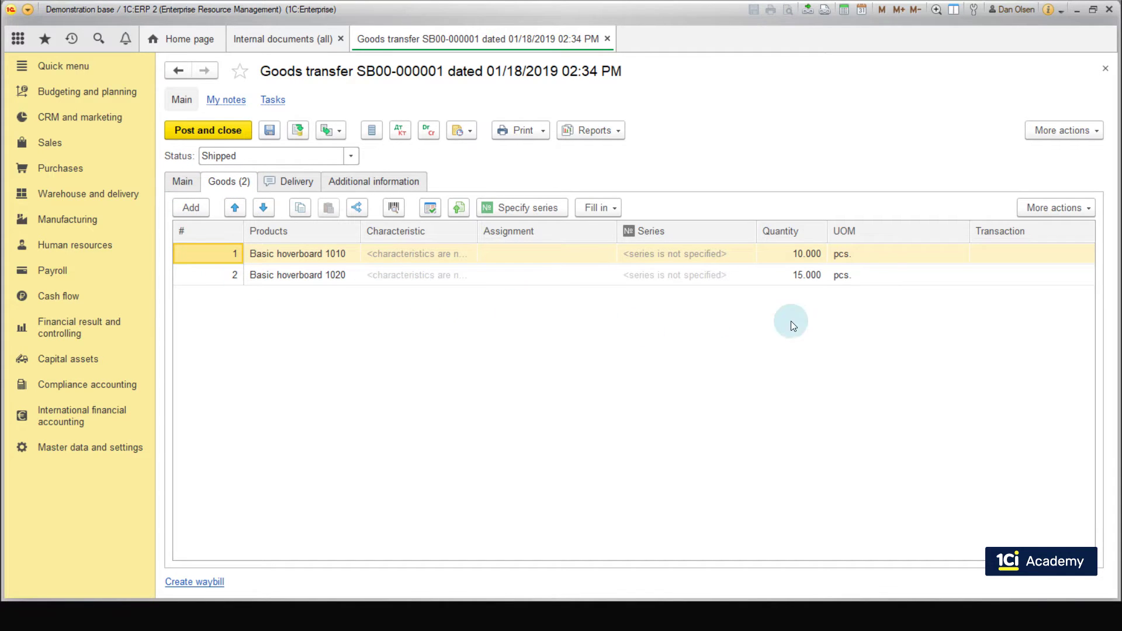
# Step: Set the goods transfer's status to Received, fill in series from the goods issue note data, and post and close it
pyautogui.click(351, 156)
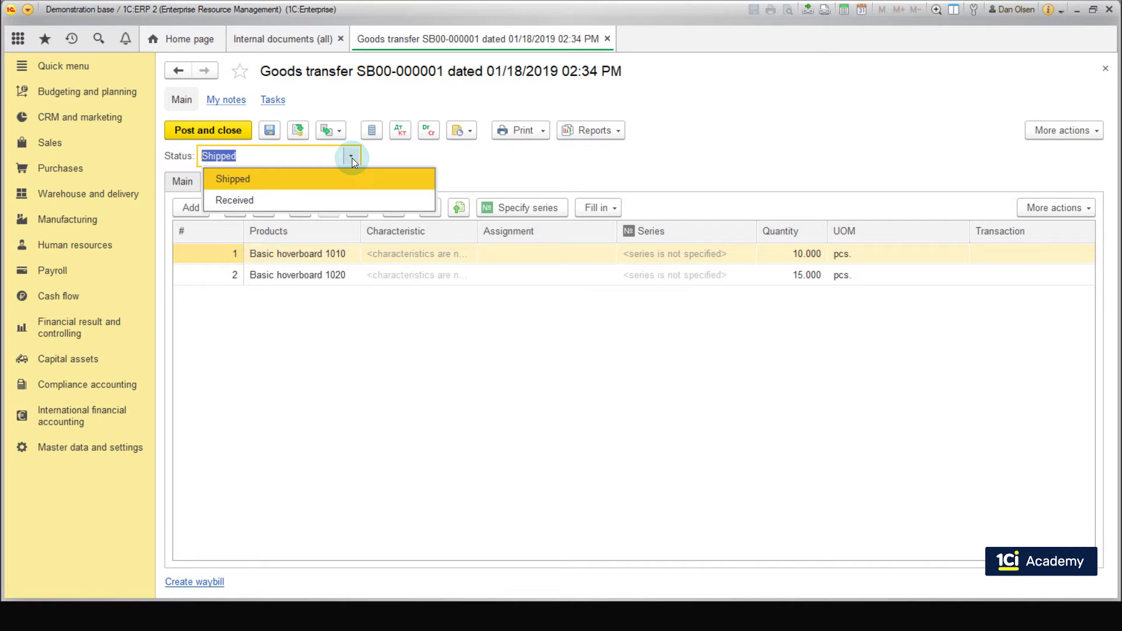
pyautogui.click(329, 200)
pyautogui.click(514, 321)
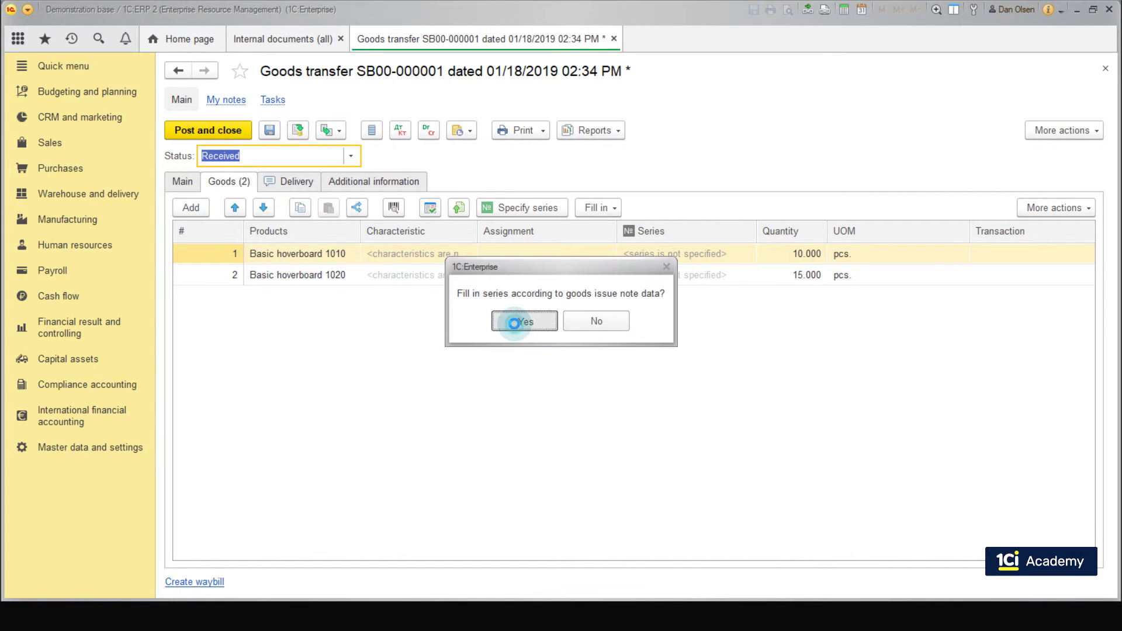
pyautogui.click(178, 130)
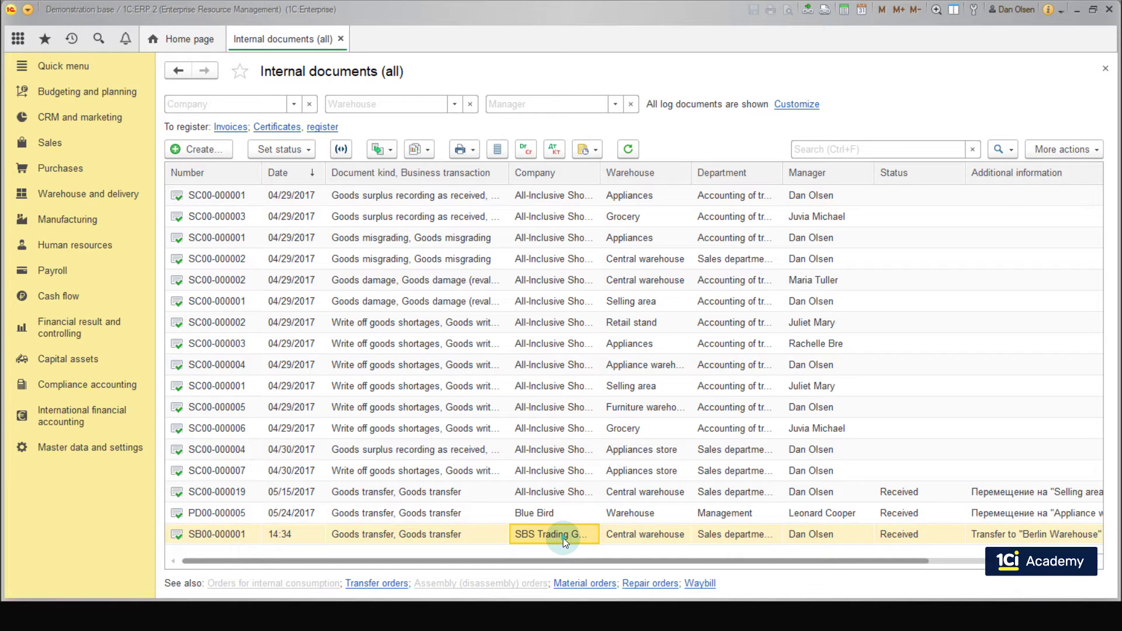
# Step: Reopen the SBS Trading GmbH goods transfer and run its Linked documents report
pyautogui.doubleClick(562, 535)
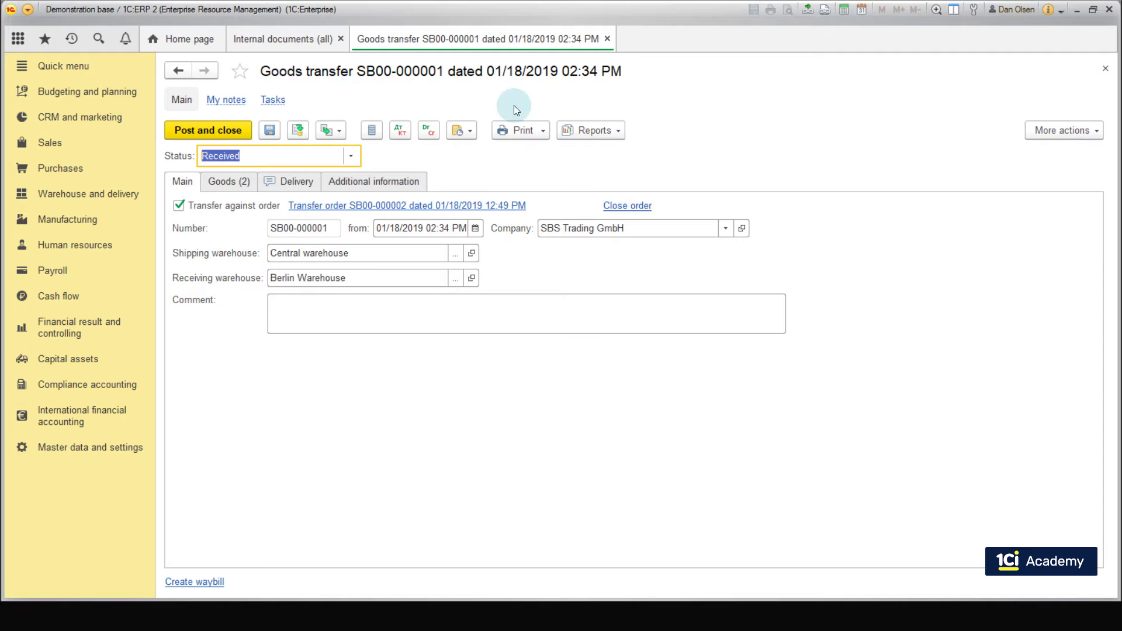
pyautogui.click(617, 130)
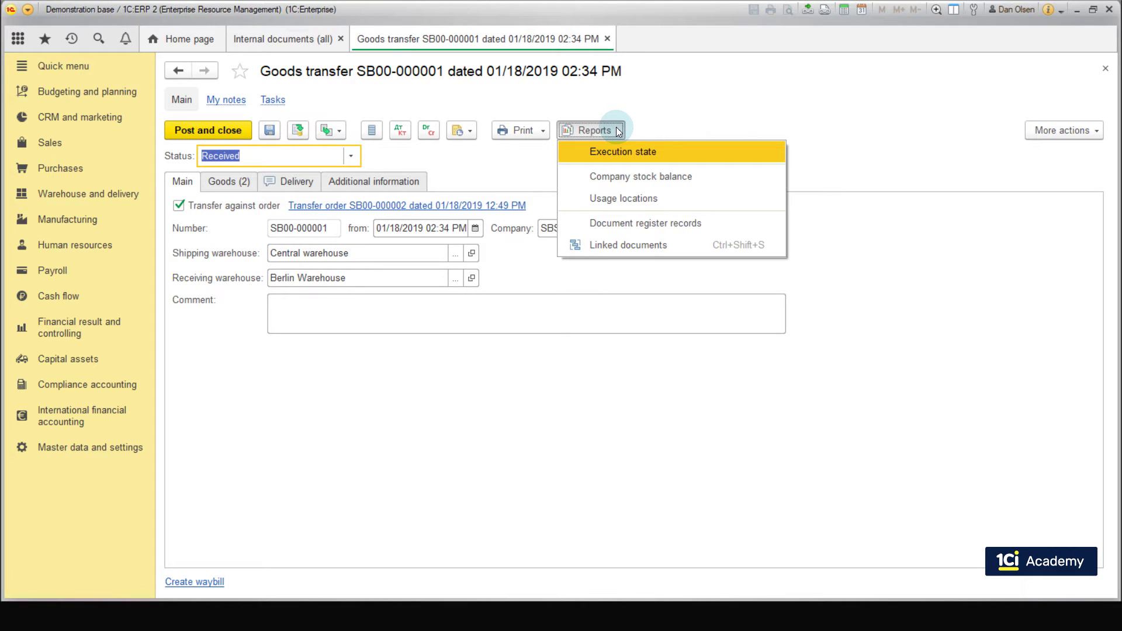
pyautogui.click(606, 246)
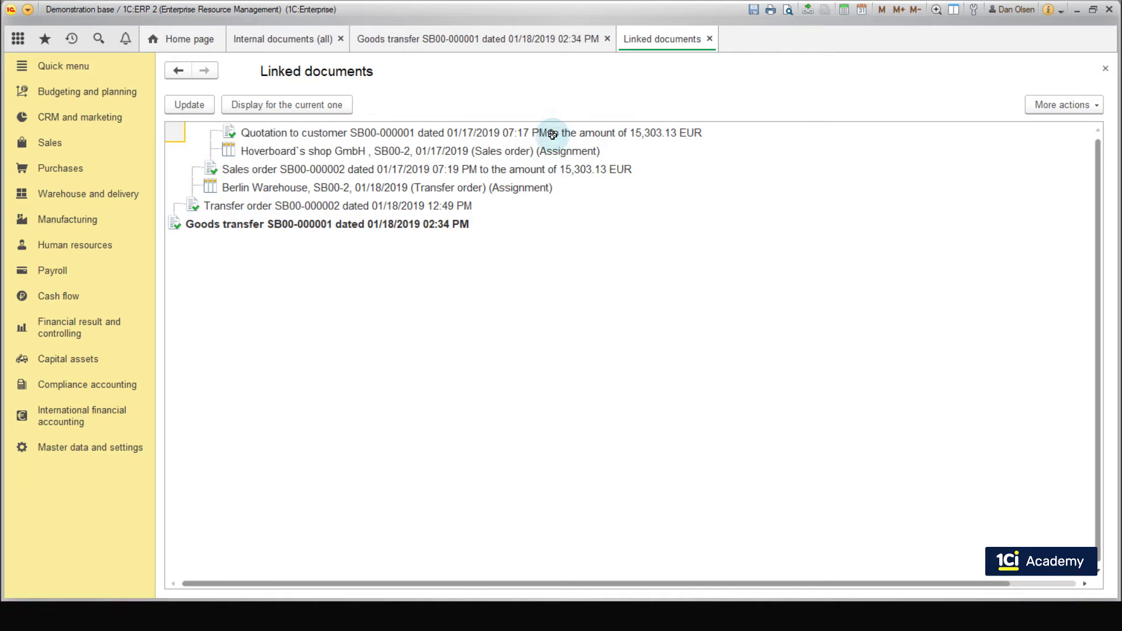
# Step: Open the linked transfer order, dismiss its order closing wizard, and post and close the order
pyautogui.click(435, 221)
pyautogui.click(440, 208)
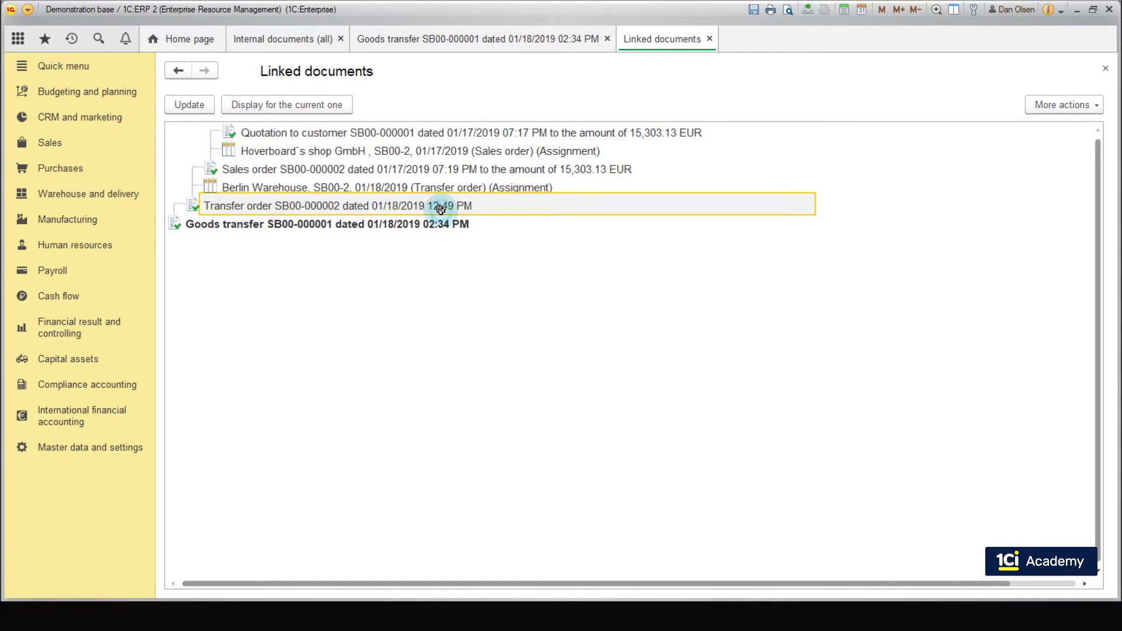
pyautogui.doubleClick(439, 208)
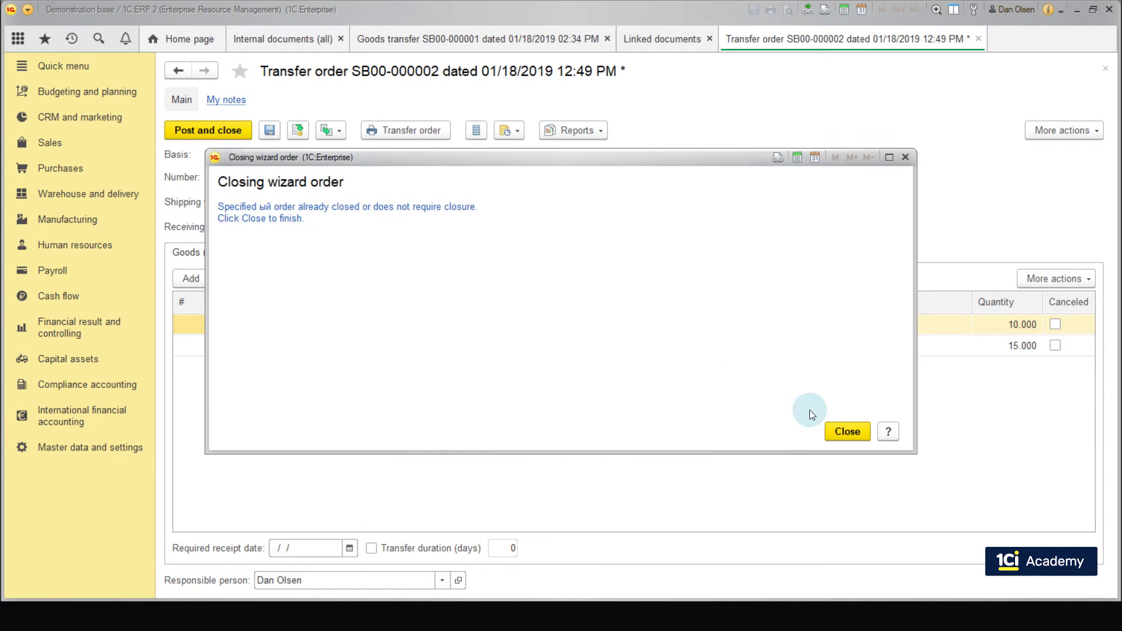
pyautogui.click(847, 432)
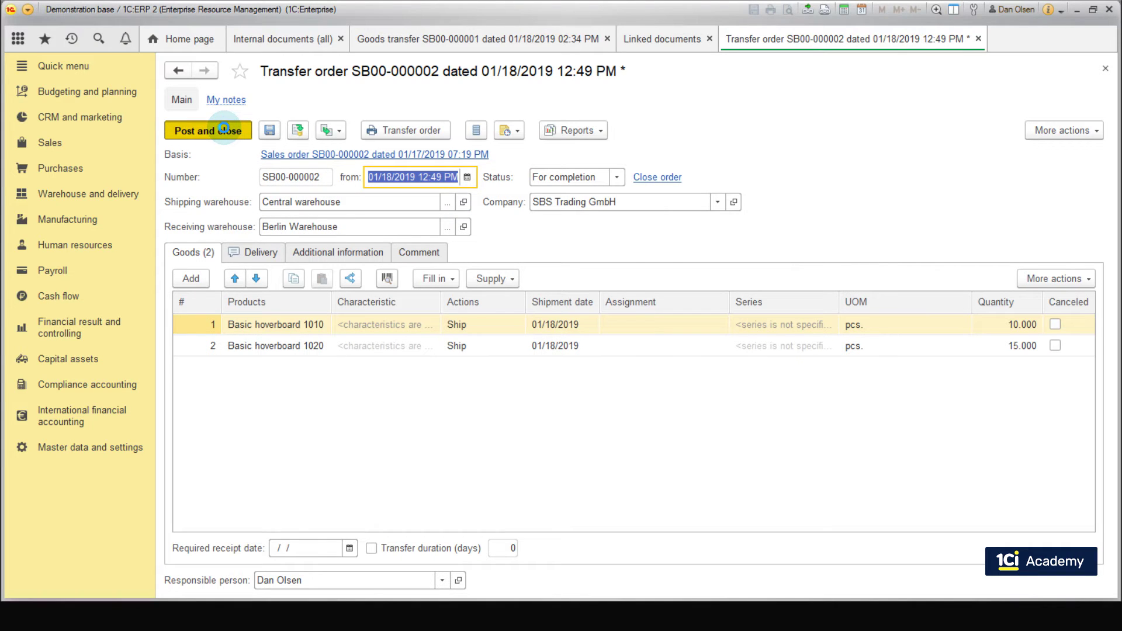
pyautogui.click(224, 128)
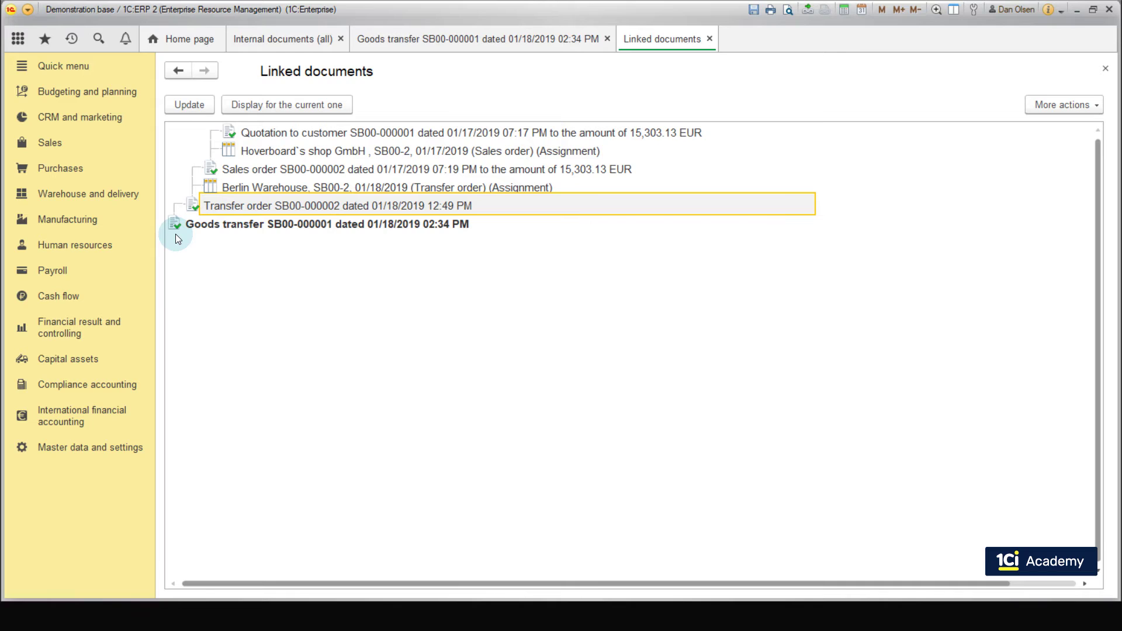
# Step: Open the Goods in warehouses list report from the warehouse reports
pyautogui.click(124, 203)
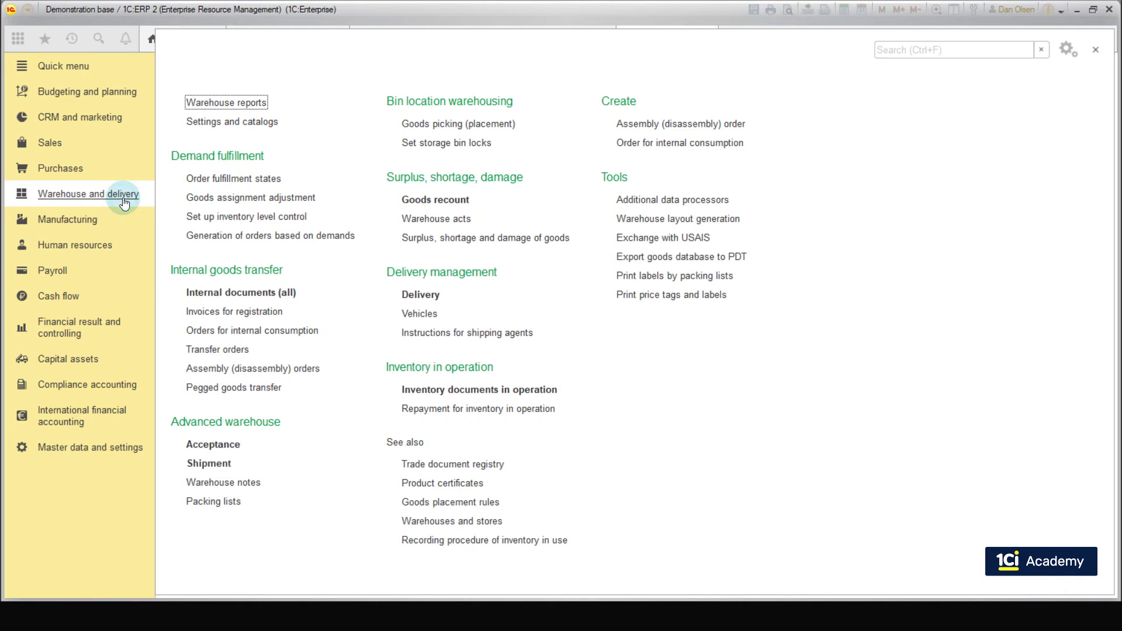
pyautogui.click(260, 103)
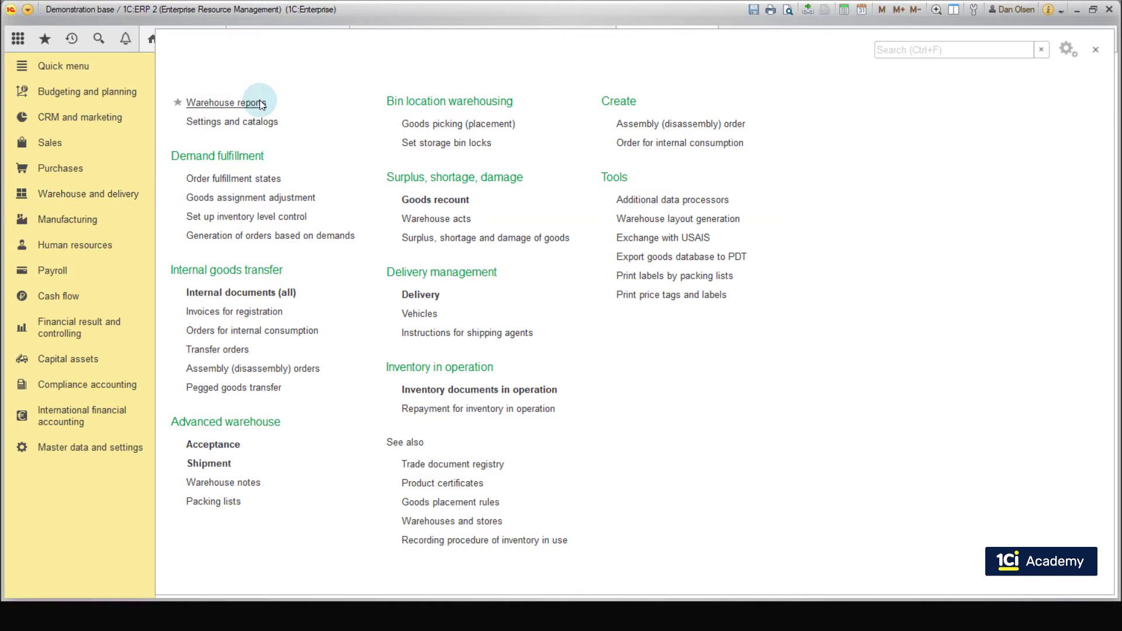
pyautogui.click(232, 144)
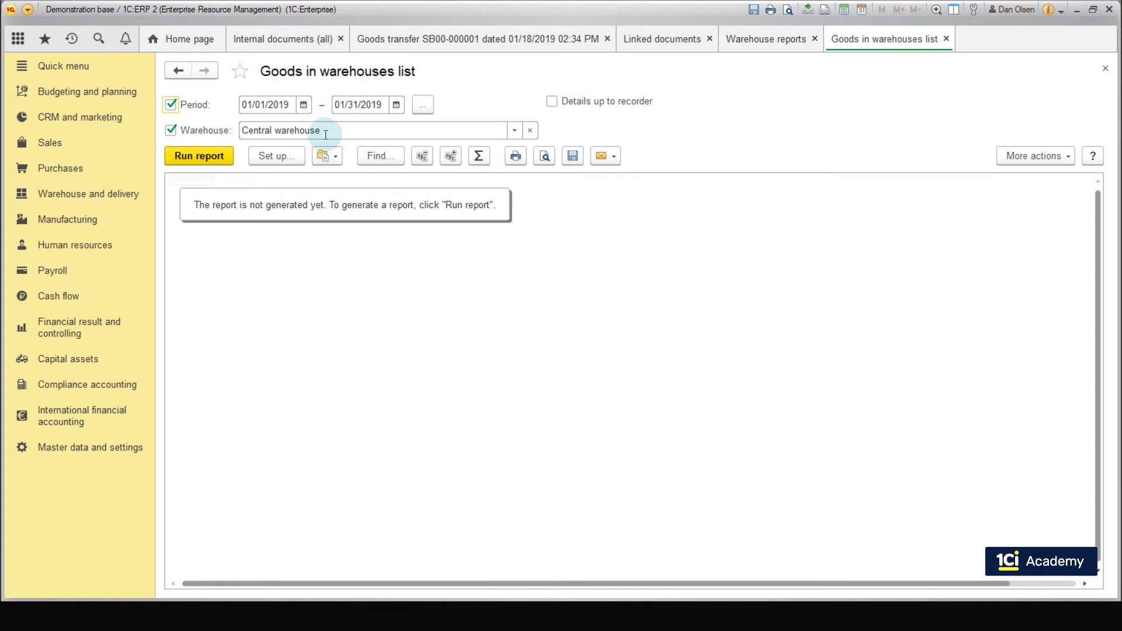
# Step: Run the goods in warehouses report with Berlin Warehouse as the warehouse filter
pyautogui.click(513, 129)
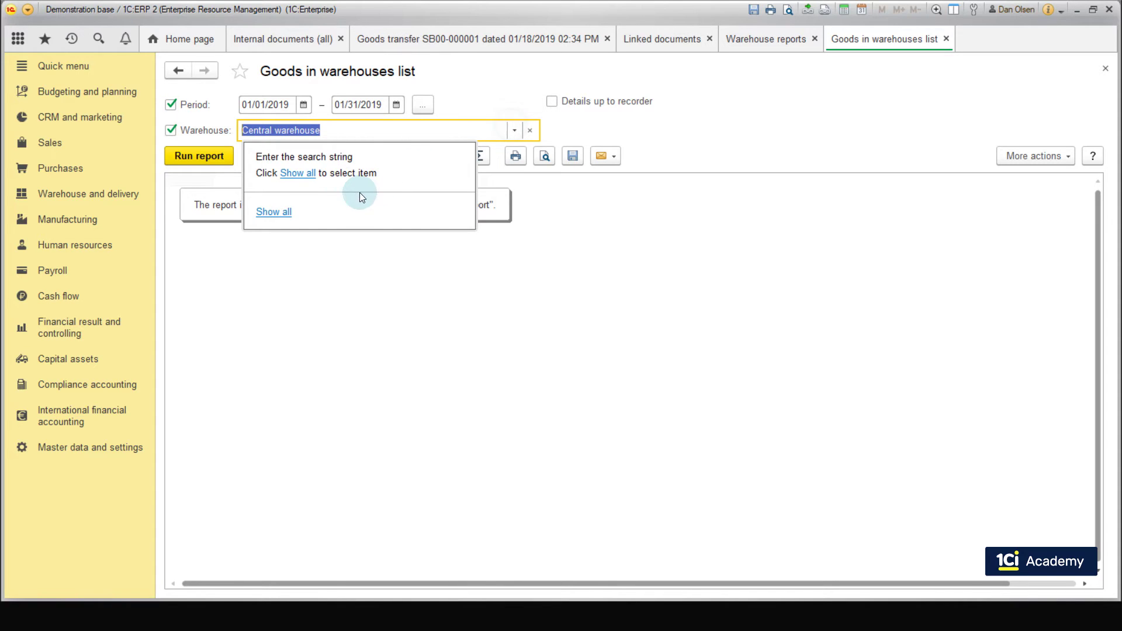
pyautogui.click(298, 174)
pyautogui.click(281, 320)
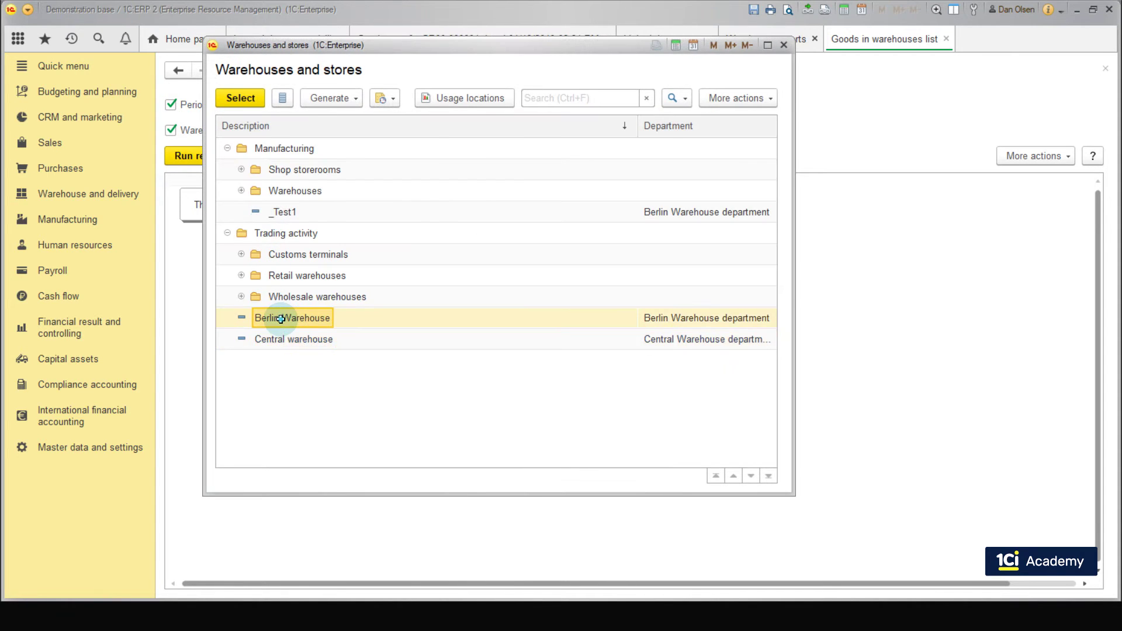
pyautogui.doubleClick(280, 319)
pyautogui.click(200, 154)
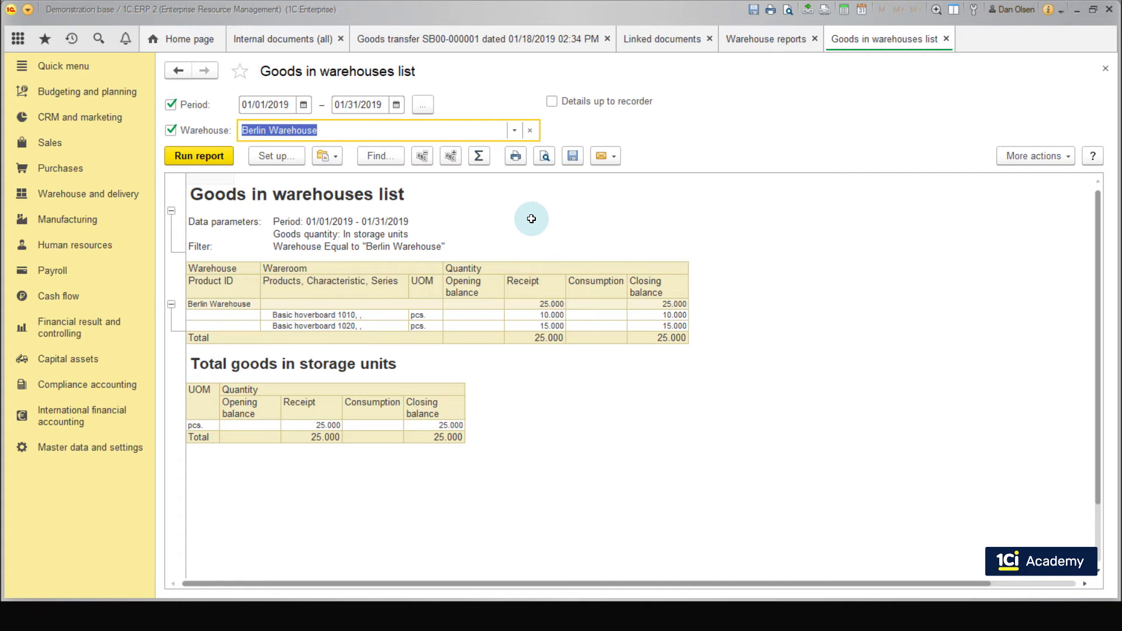
# Step: Change the report's warehouse filter to Central warehouse and run the report again
pyautogui.click(516, 130)
pyautogui.click(259, 214)
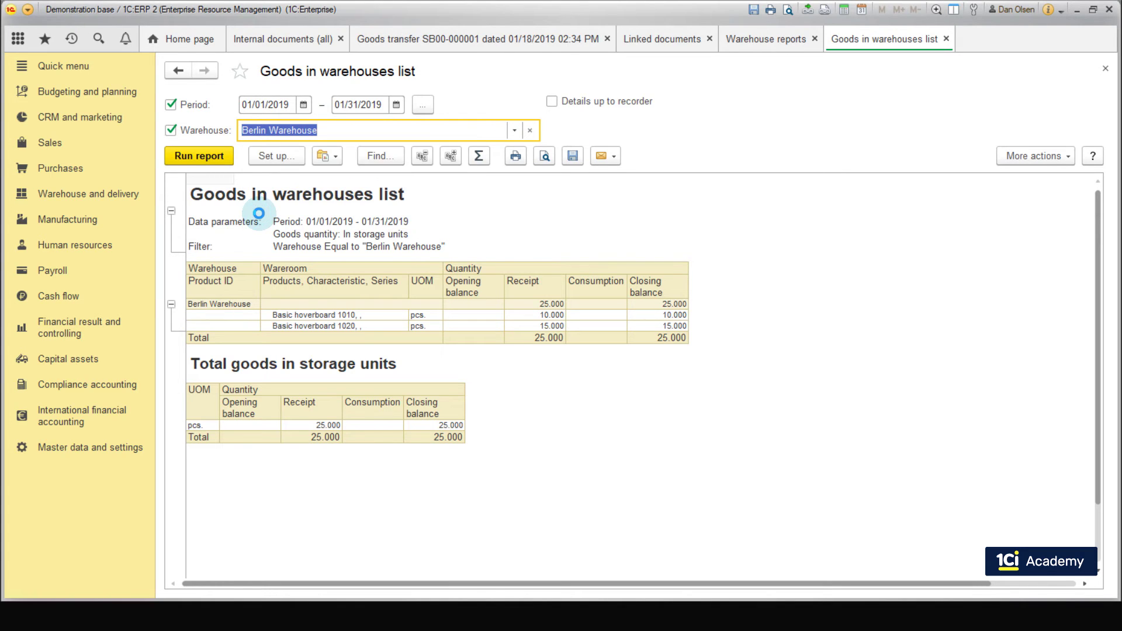
pyautogui.doubleClick(300, 346)
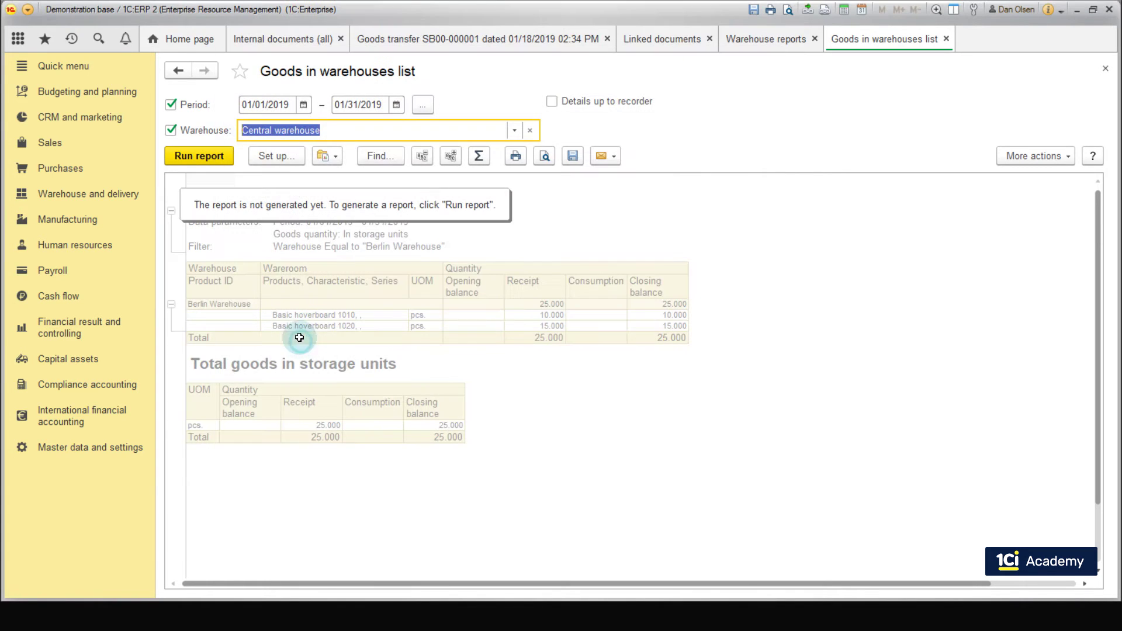
pyautogui.click(219, 155)
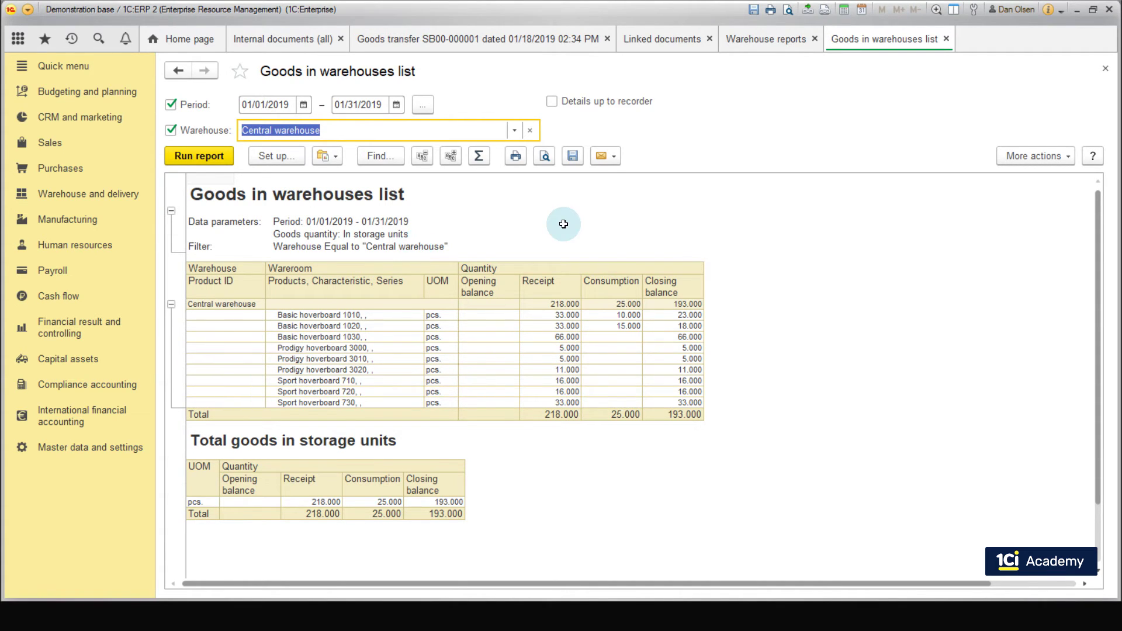
# Step: Open the goods recount list in Warehouse and delivery and select Central warehouse as its warehouse
pyautogui.click(127, 196)
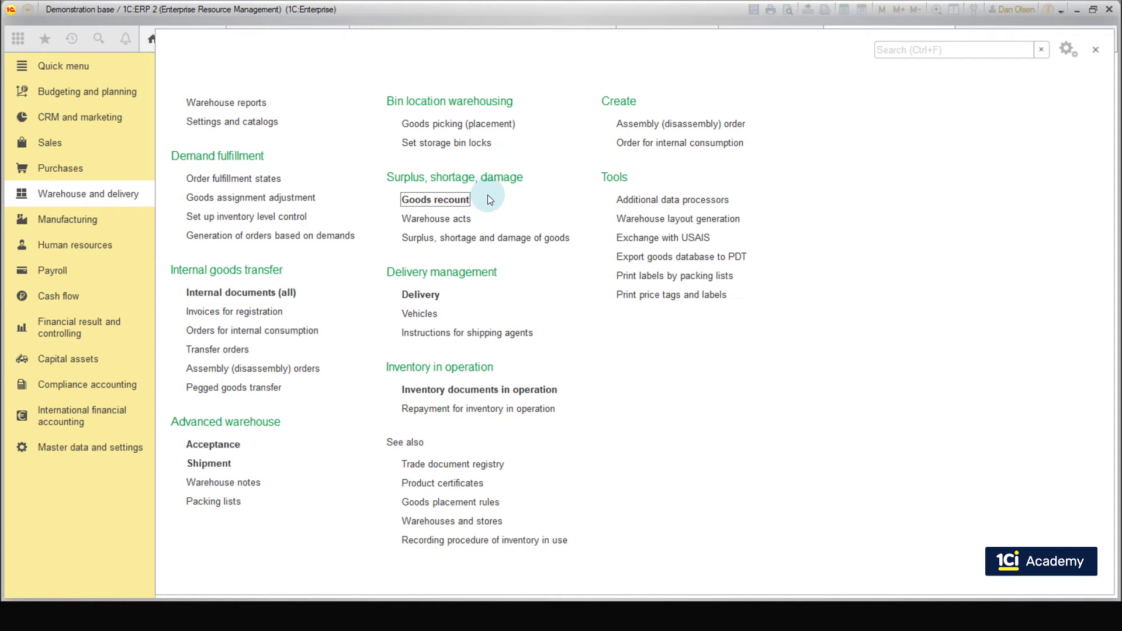
pyautogui.click(456, 196)
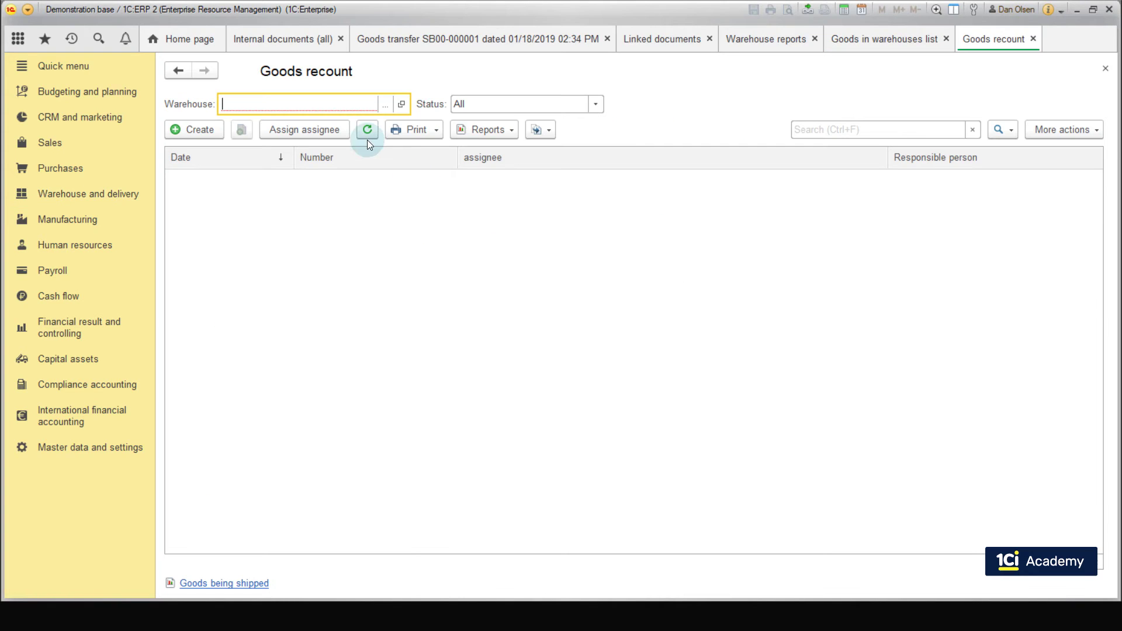
pyautogui.click(390, 103)
pyautogui.doubleClick(280, 336)
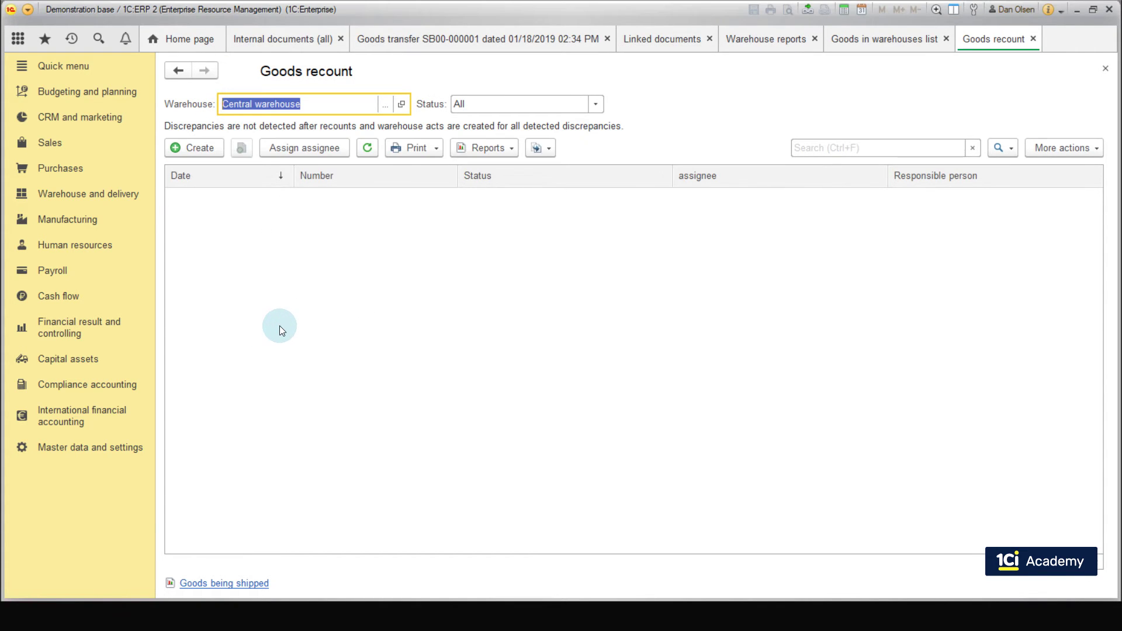
# Step: Create a goods recount for Central warehouse and fill in its goods by picking, using the remaining quantity filter
pyautogui.click(183, 145)
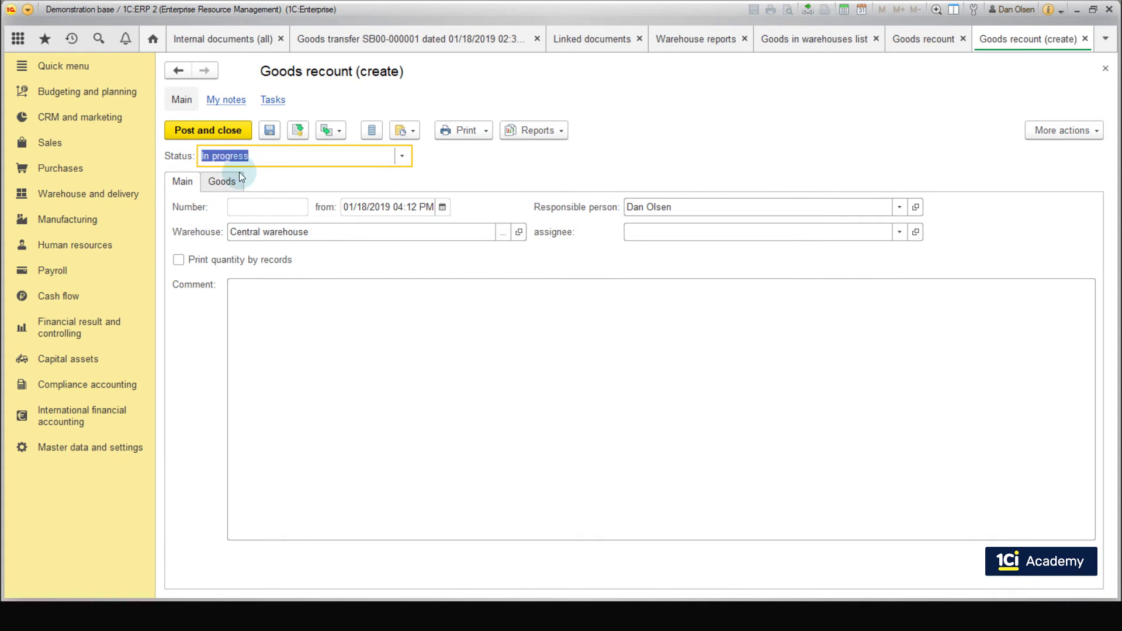
pyautogui.click(225, 182)
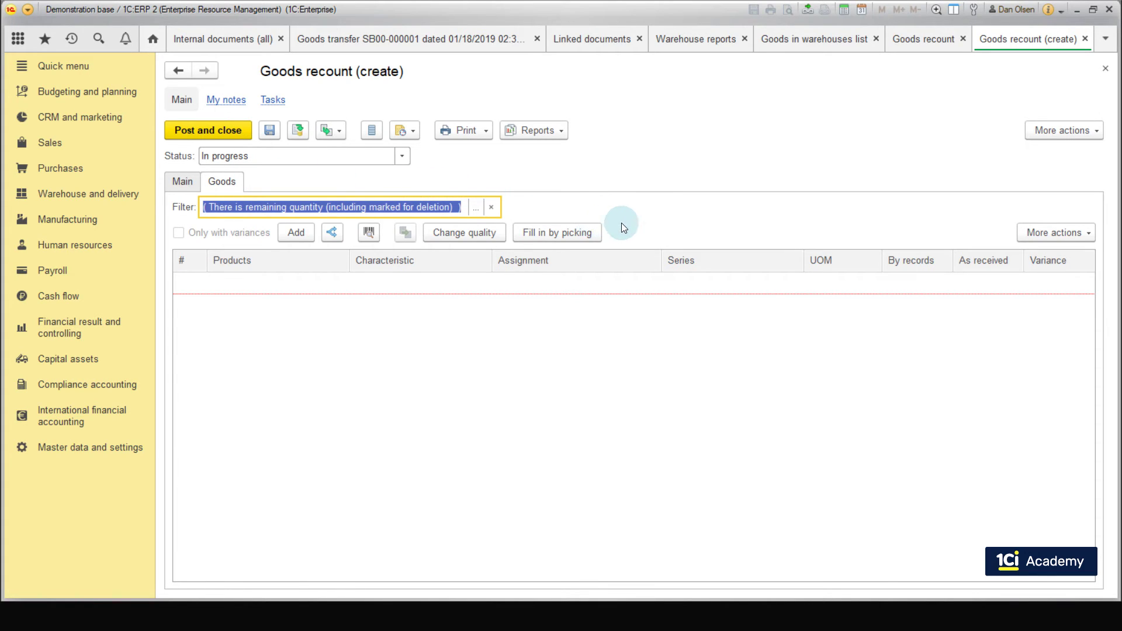
pyautogui.click(584, 237)
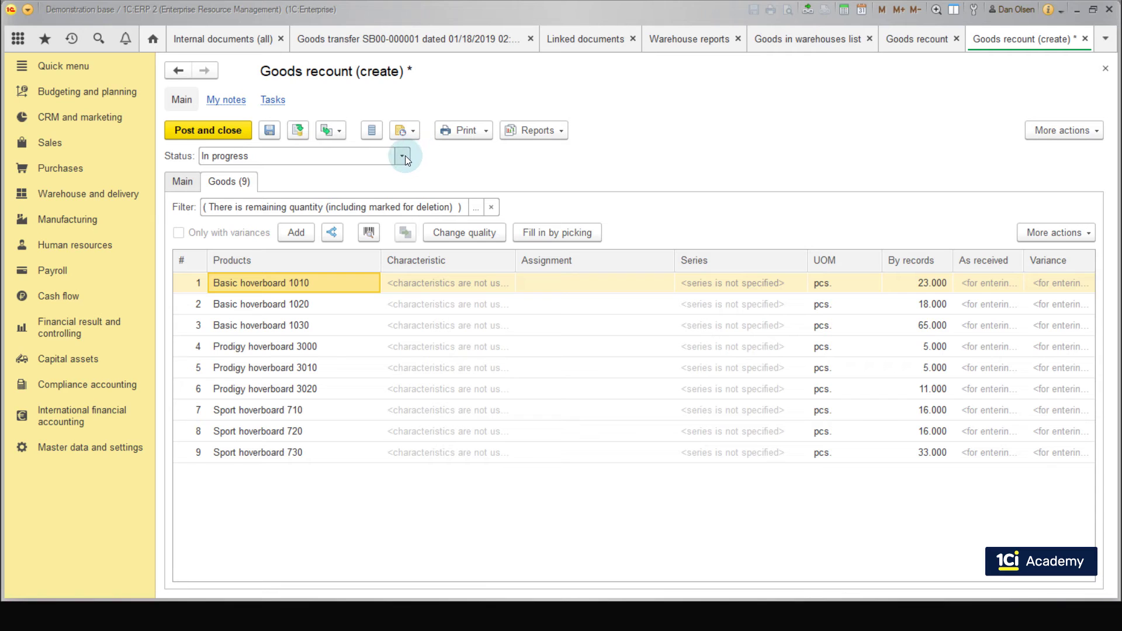
# Step: Examine the recount's status options and print forms, keeping In progress as the selected status
pyautogui.click(405, 155)
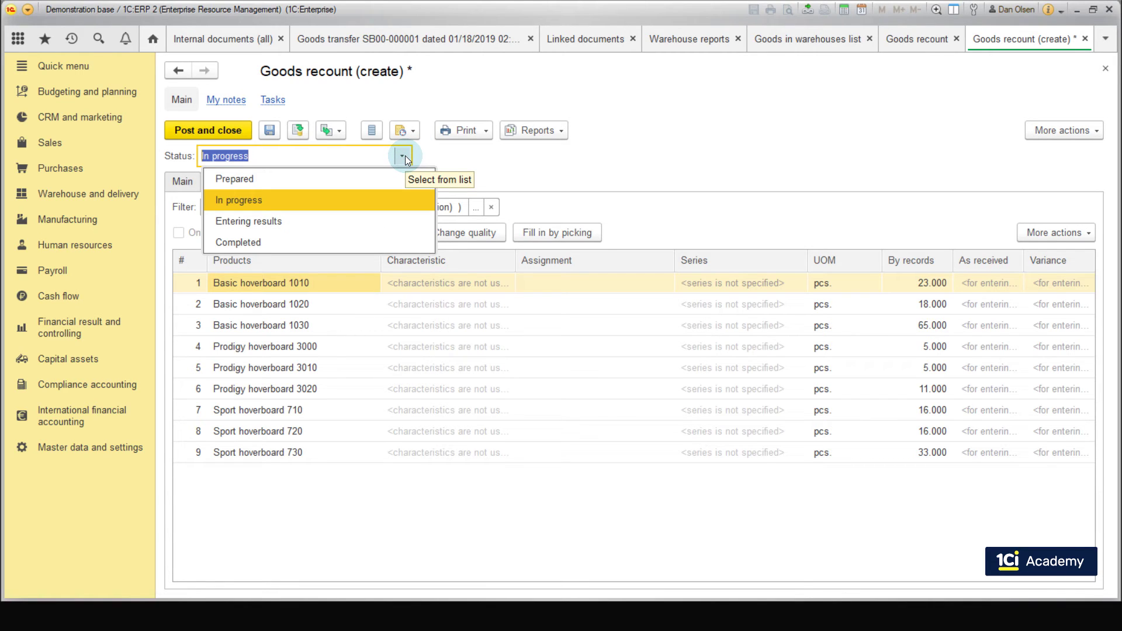
pyautogui.click(380, 198)
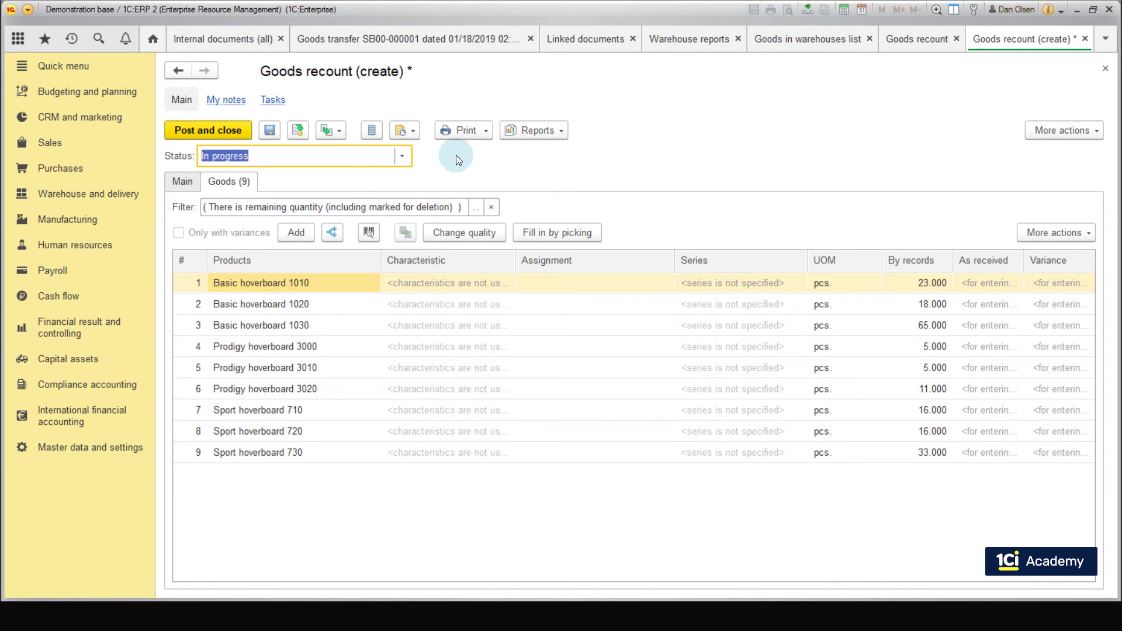
pyautogui.click(479, 132)
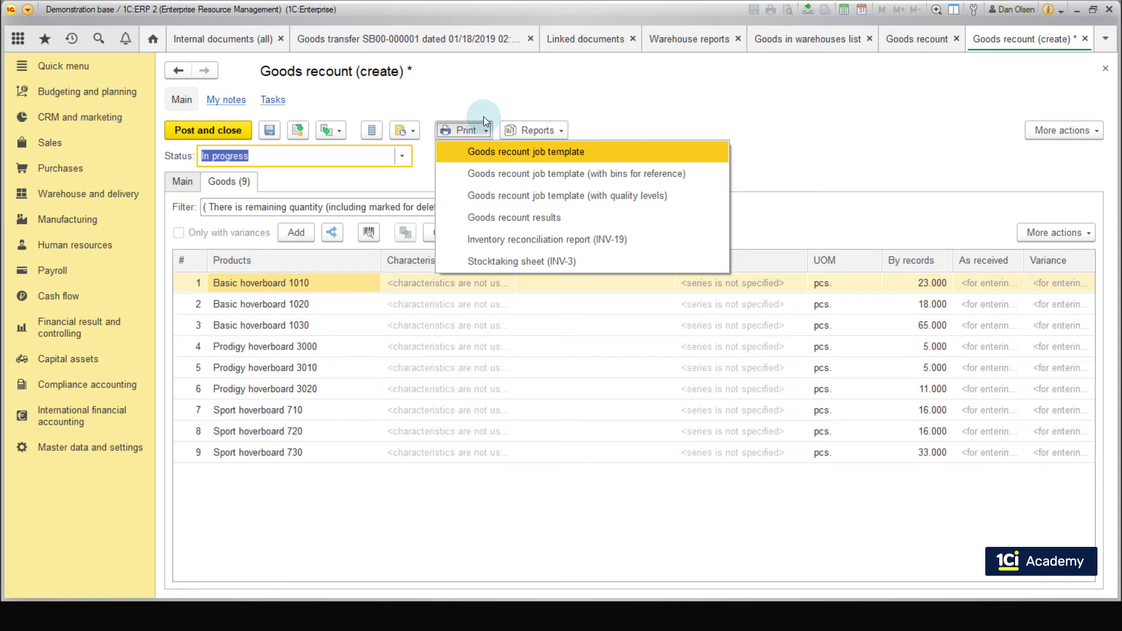
pyautogui.click(483, 110)
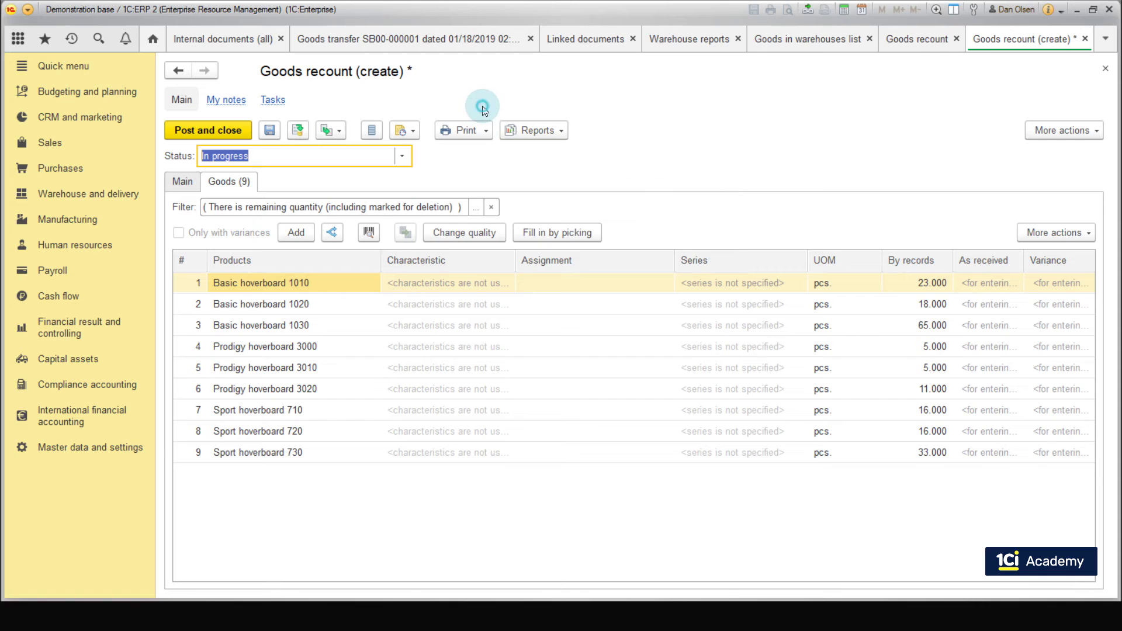
# Step: Post and close the goods recount, accepting the refill of accounting quantities in all rows
pyautogui.click(237, 130)
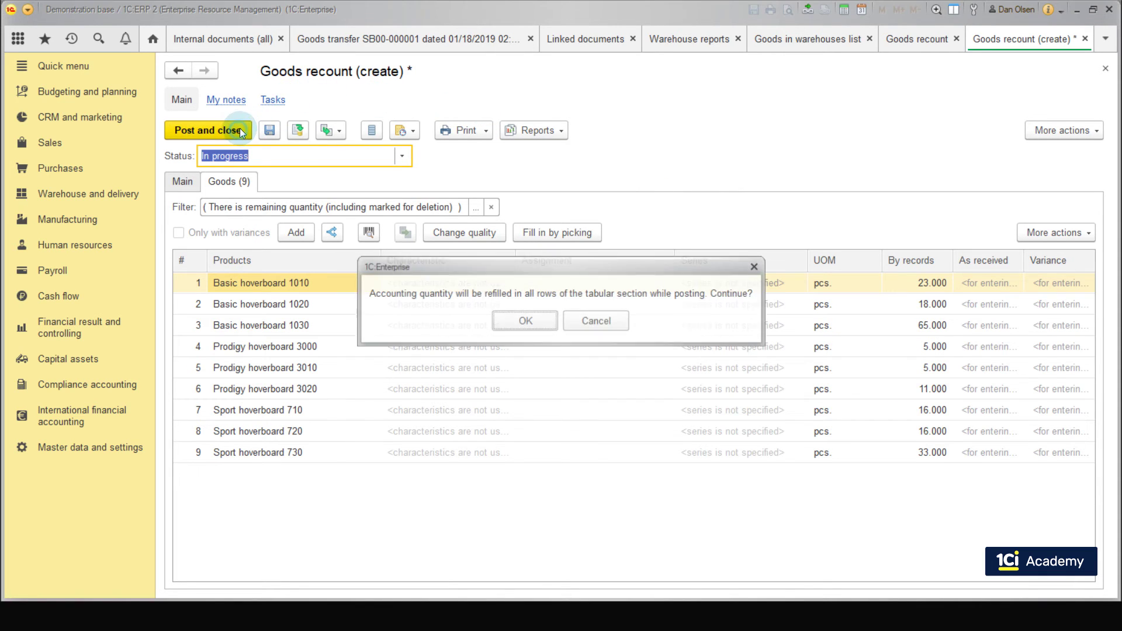
pyautogui.click(506, 326)
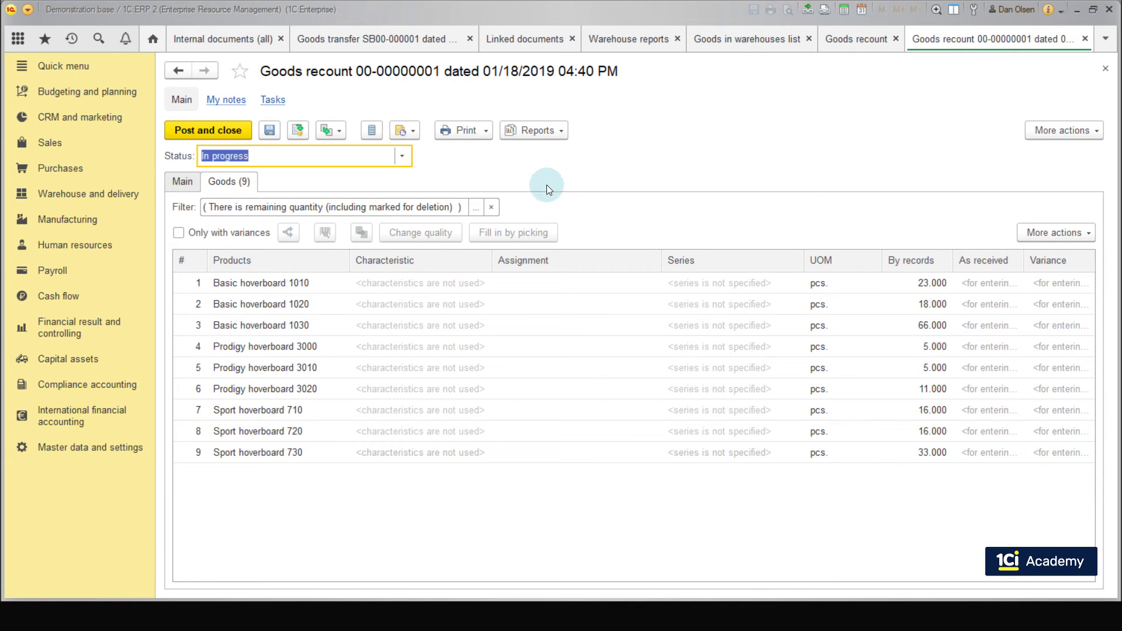
# Step: Set the goods recount's status to Entering results and enter 65 as the received quantity of Basic hoverboard 1030
pyautogui.click(900, 326)
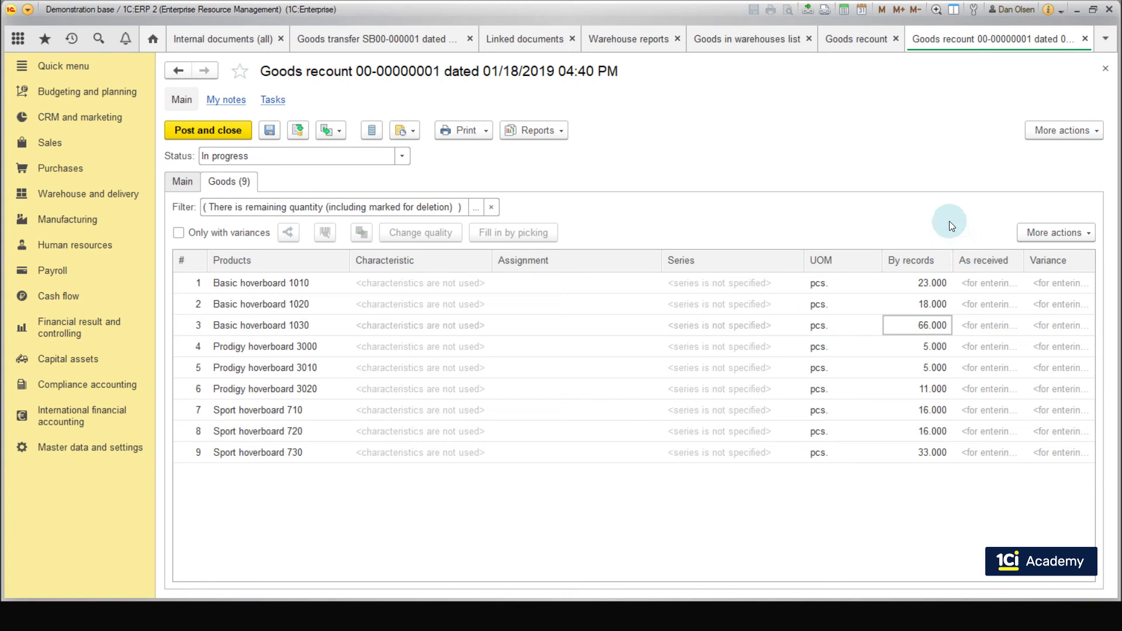
pyautogui.click(408, 154)
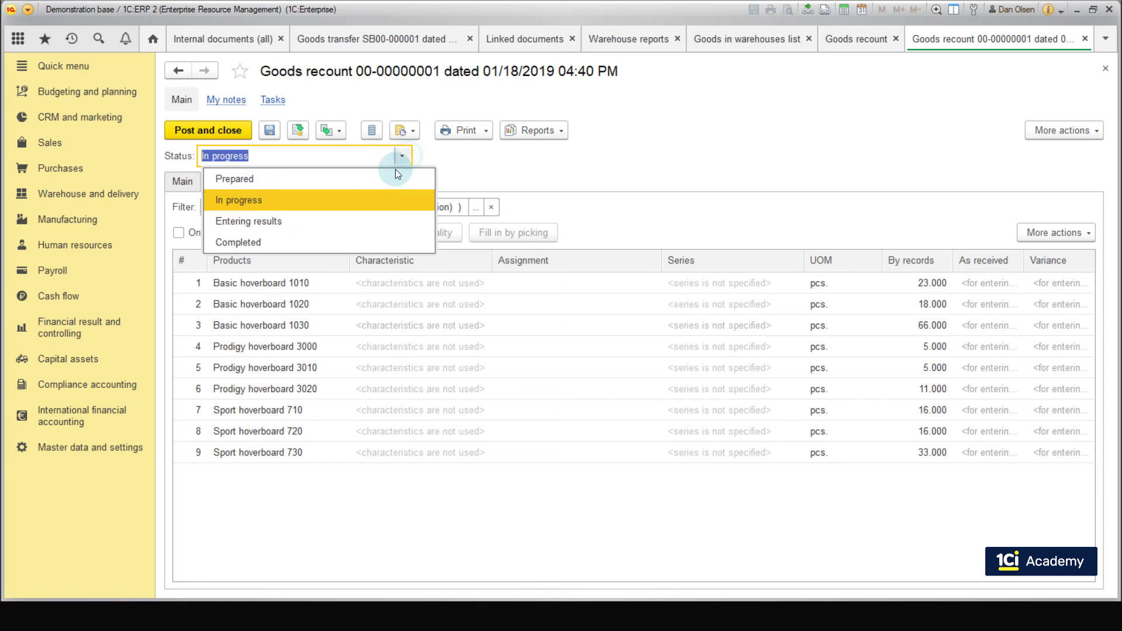
pyautogui.click(350, 219)
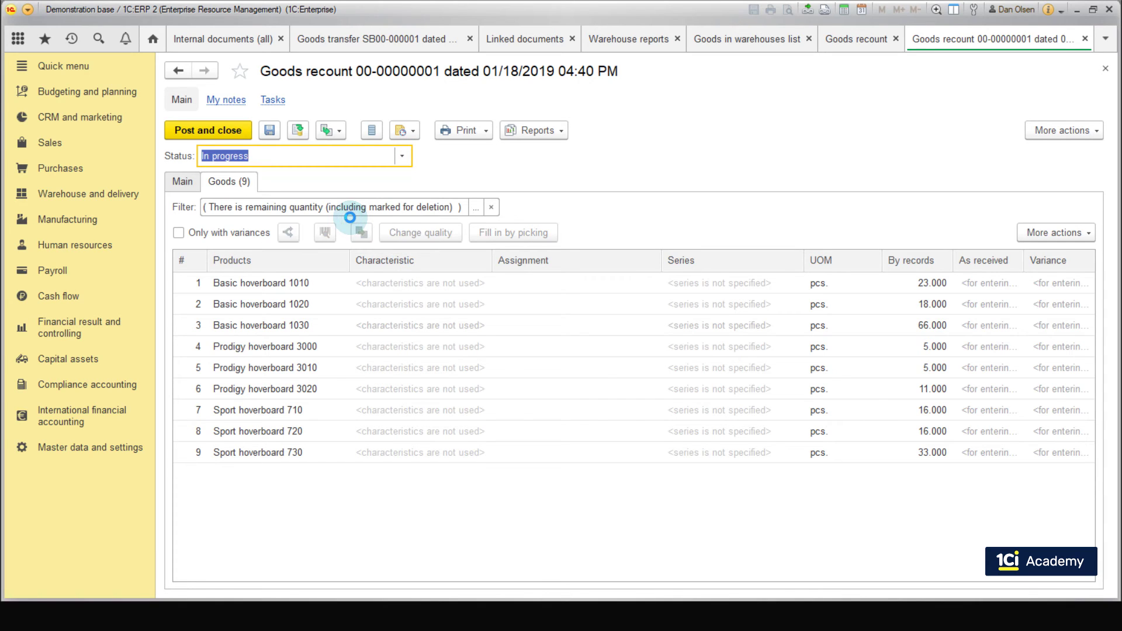
pyautogui.click(977, 283)
pyautogui.click(983, 328)
pyautogui.click(982, 329)
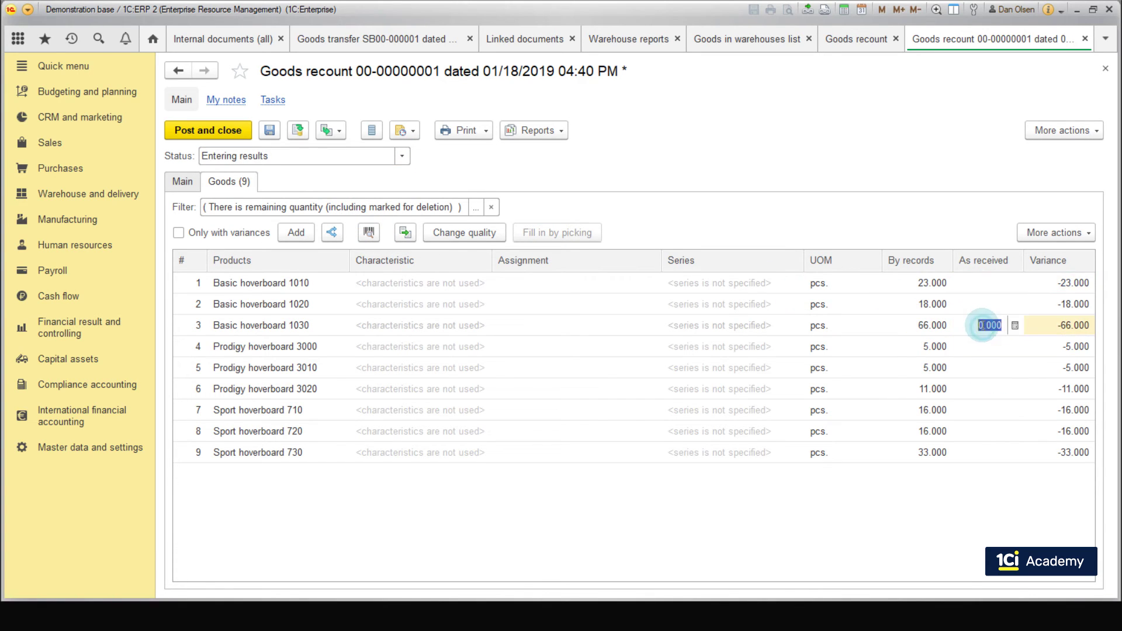
pyautogui.write('65')
pyautogui.press('Return')
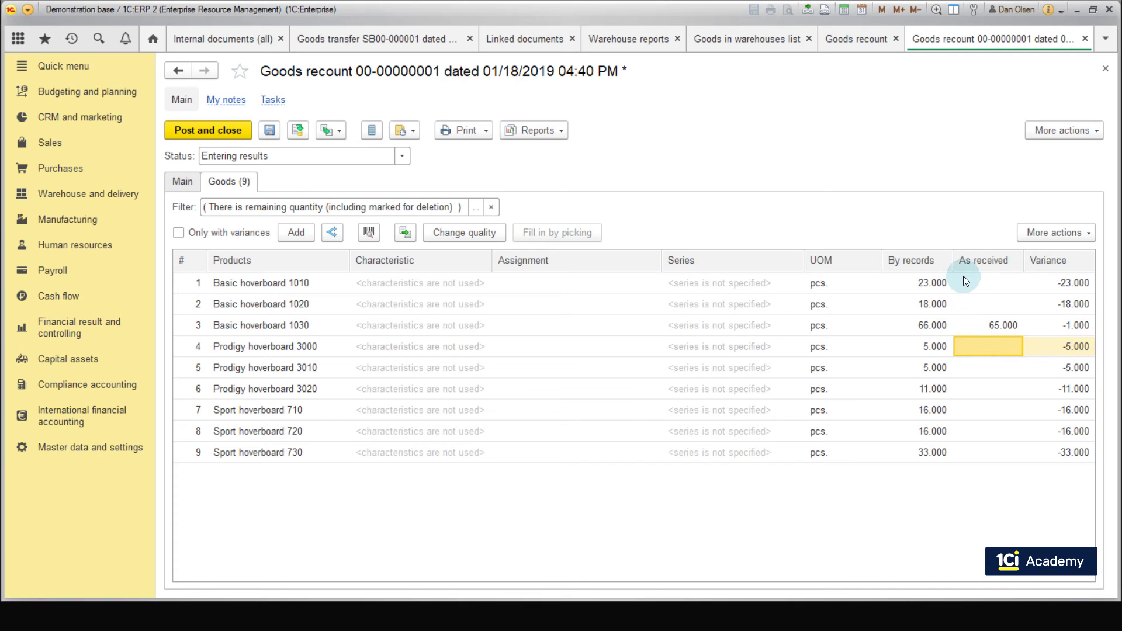
# Step: Enter the received quantities of the other Basic hoverboards: 23 for 1010 and 18 for 1020
pyautogui.doubleClick(966, 280)
pyautogui.write('23')
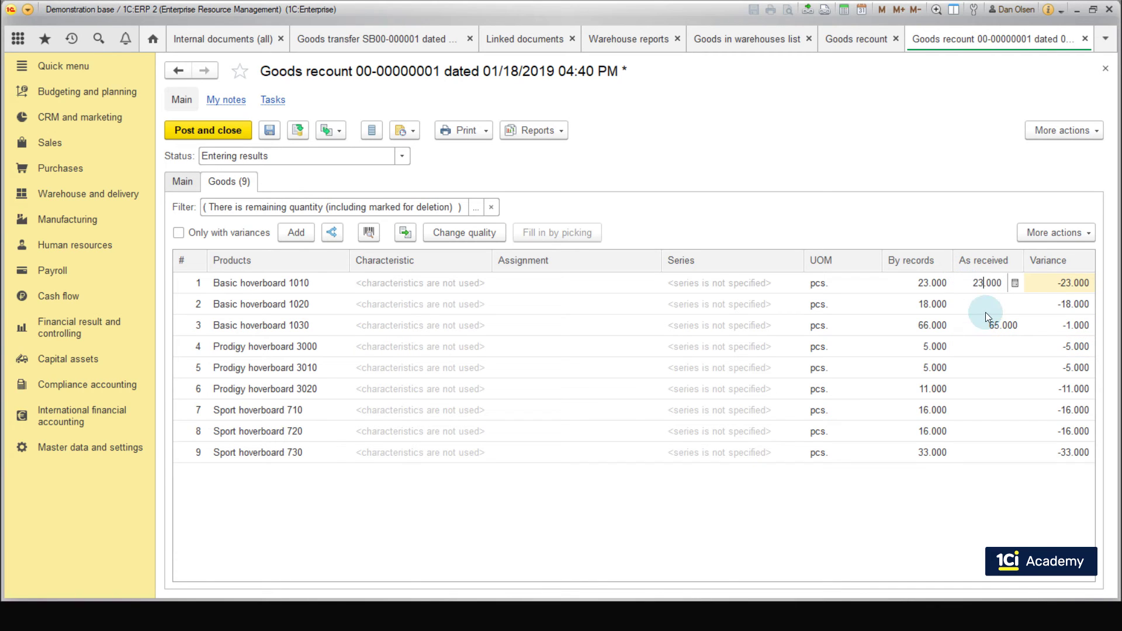
pyautogui.doubleClick(982, 304)
pyautogui.write('18')
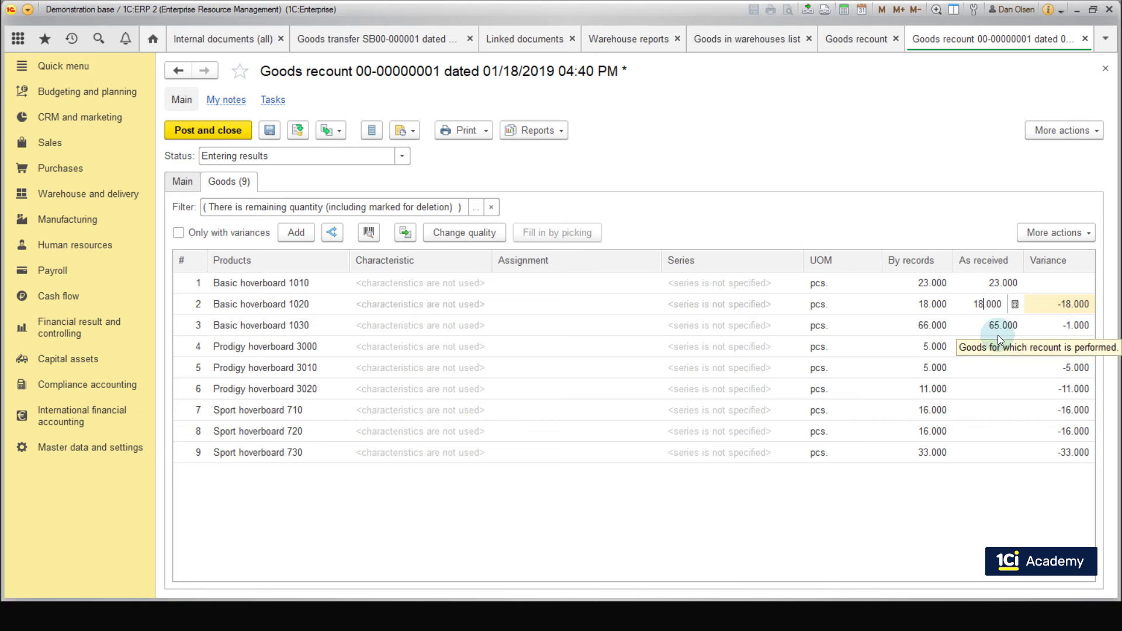
# Step: Enter the received quantities of the Prodigy hoverboards: 5 for 3000, 5 for 3010 and 11 for 3020
pyautogui.doubleClick(994, 344)
pyautogui.write('5')
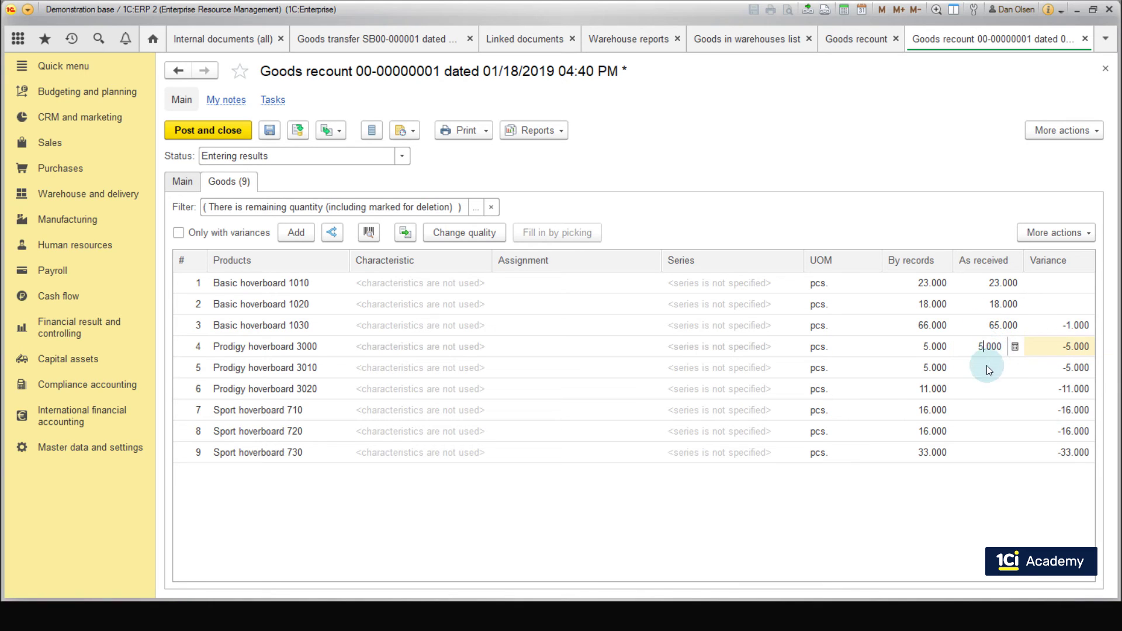
pyautogui.doubleClick(987, 367)
pyautogui.write('5')
pyautogui.doubleClick(980, 391)
pyautogui.write('11')
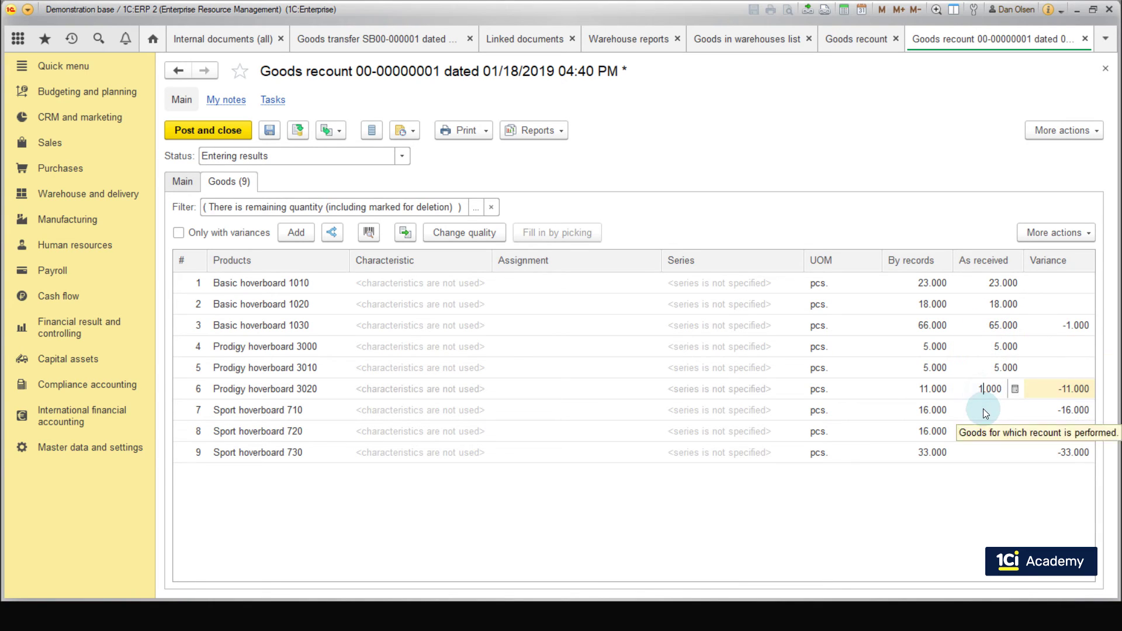
# Step: Enter the received quantities of the Sport hoverboards: 16 for 710, 16 for 720 and 33 for 730
pyautogui.doubleClick(983, 410)
pyautogui.write('16')
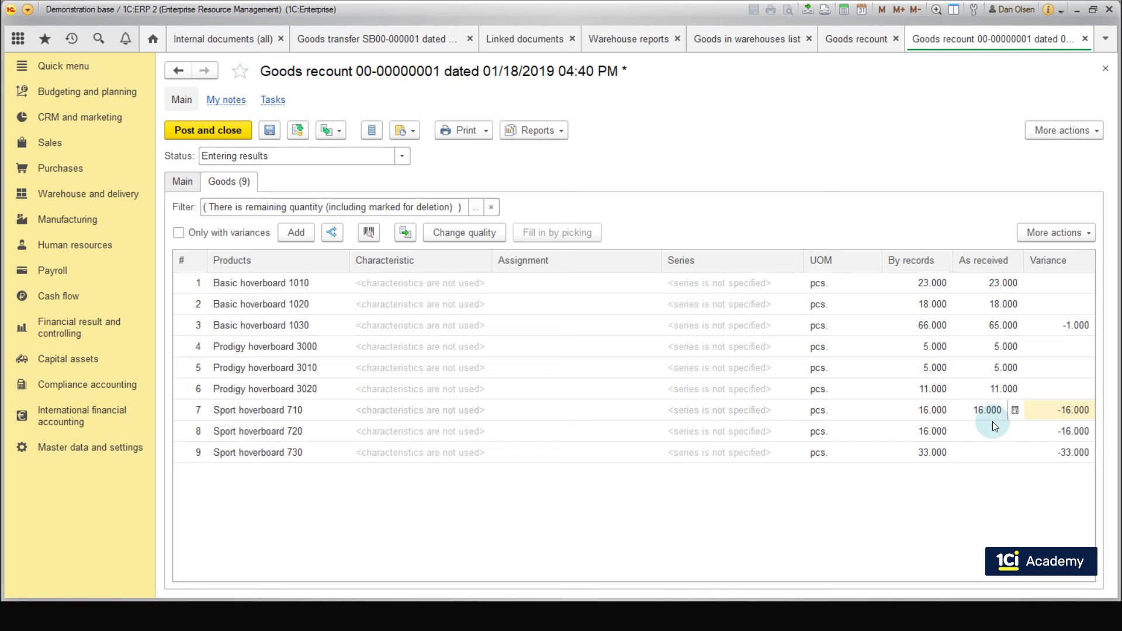
pyautogui.doubleClick(996, 432)
pyautogui.write('16')
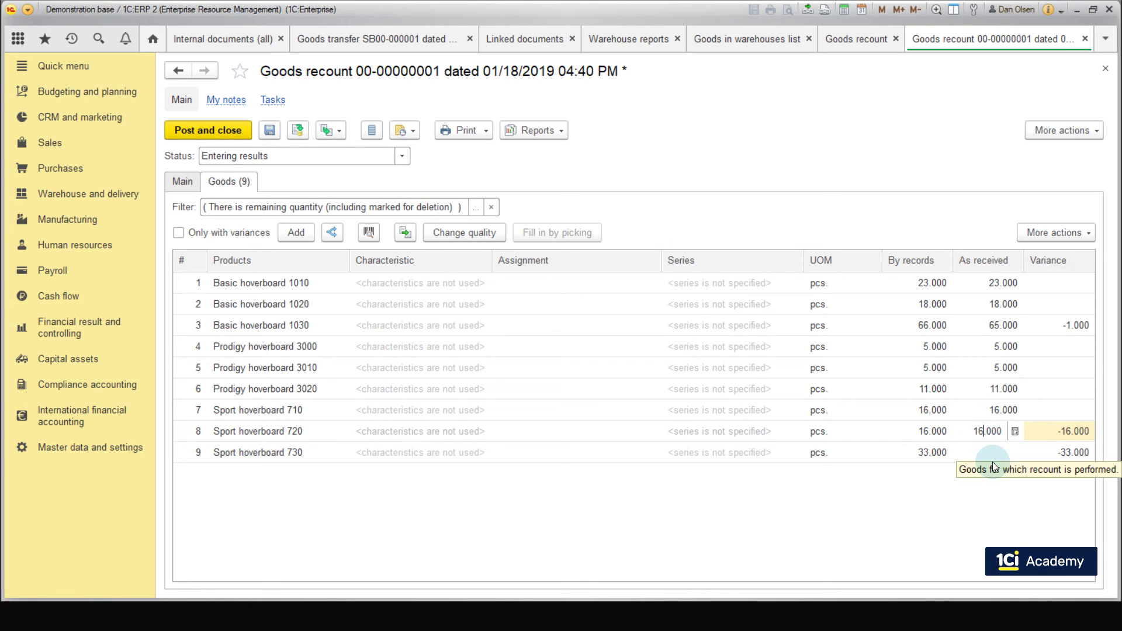
pyautogui.doubleClick(992, 459)
pyautogui.write('33')
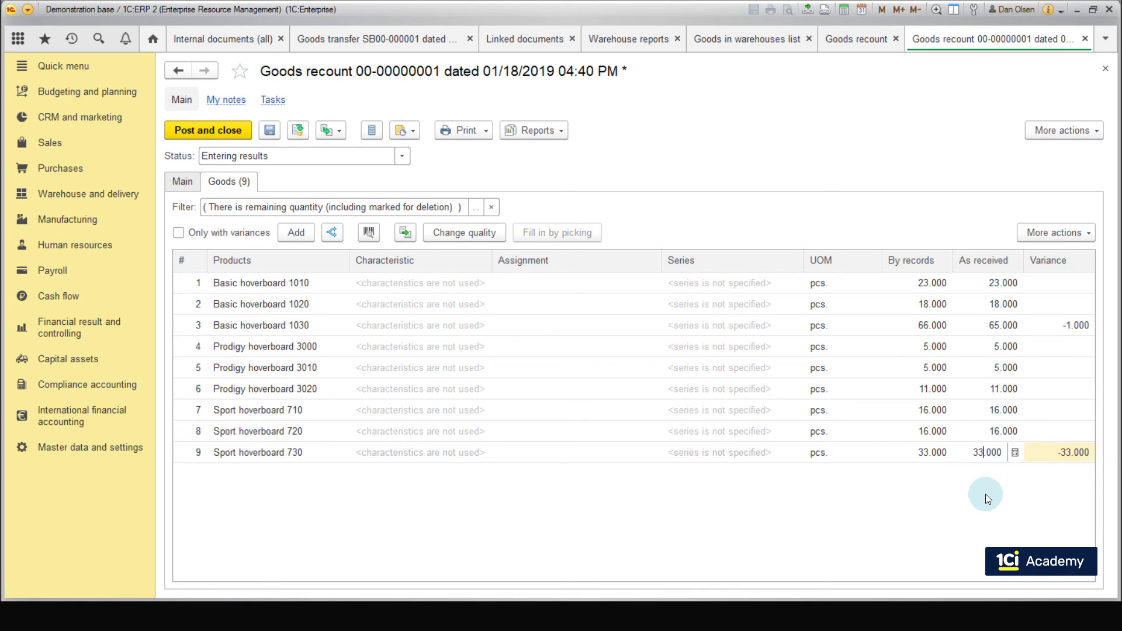
pyautogui.click(986, 493)
# Step: Set the goods recount's status to Completed and post it, keeping the document open
pyautogui.click(402, 156)
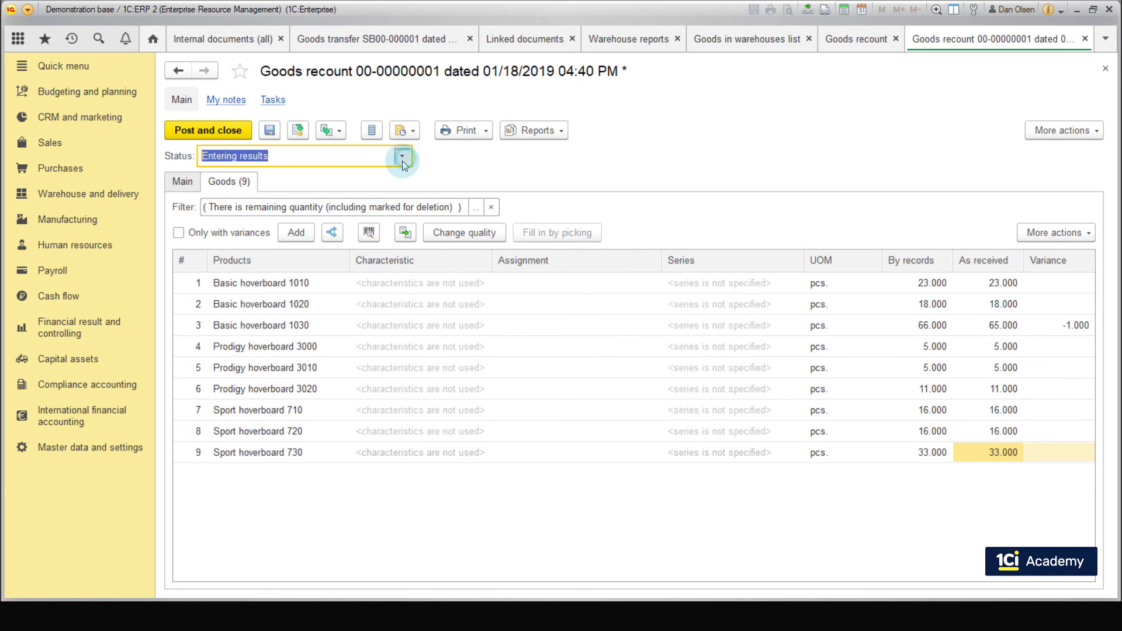
pyautogui.click(301, 156)
pyautogui.click(307, 128)
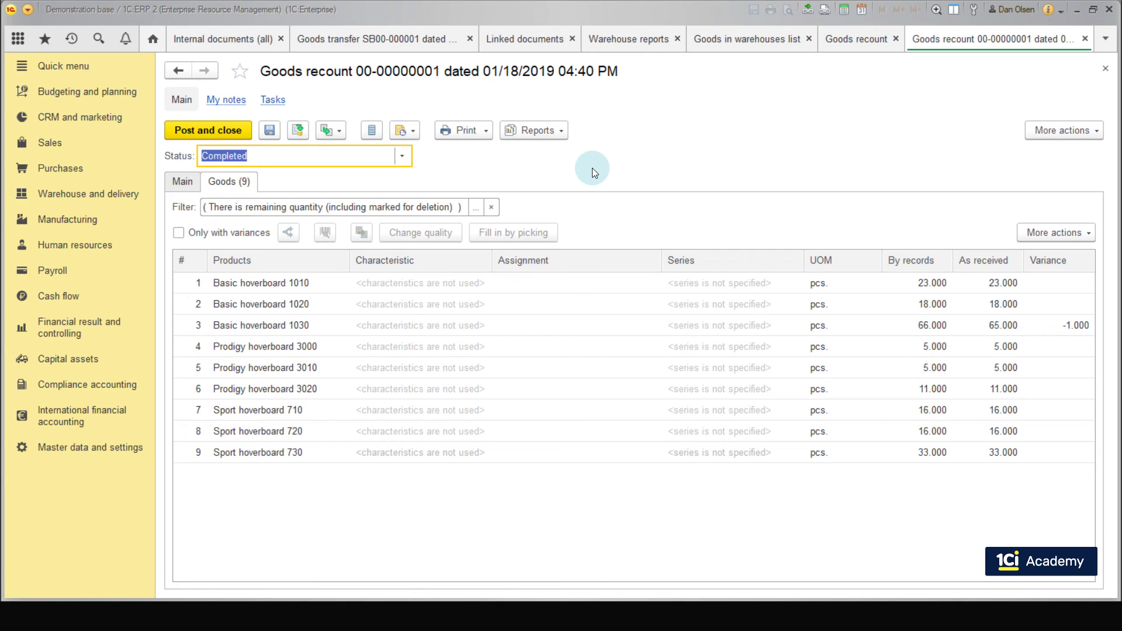
# Step: Create a goods shortage write-off based on the recount and set its department to Central Warehouse department
pyautogui.click(320, 129)
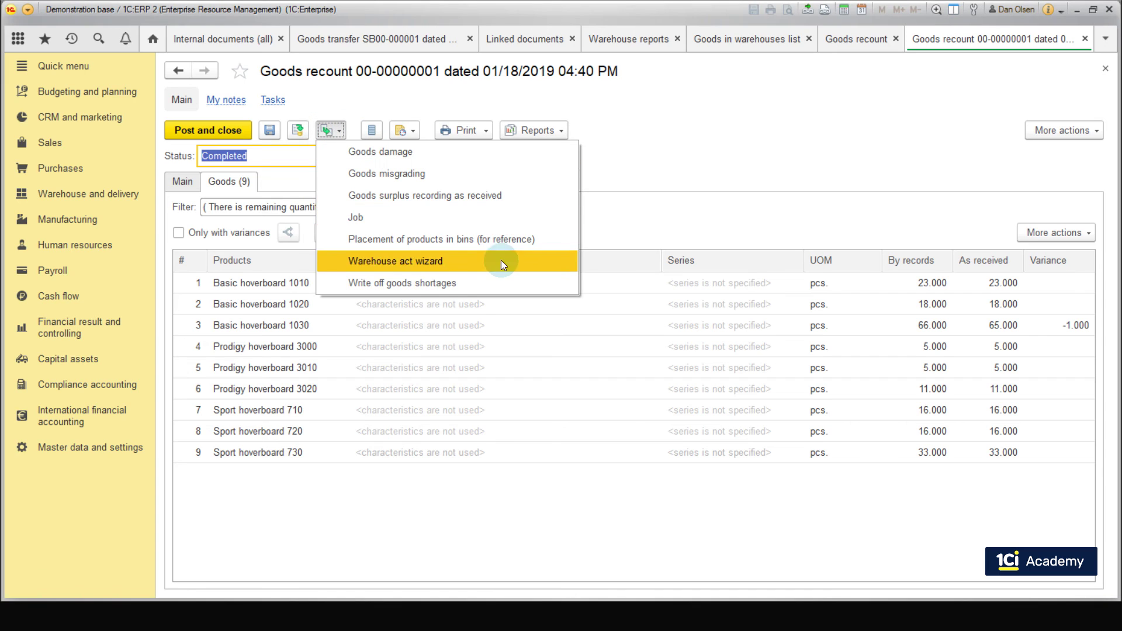
pyautogui.click(483, 284)
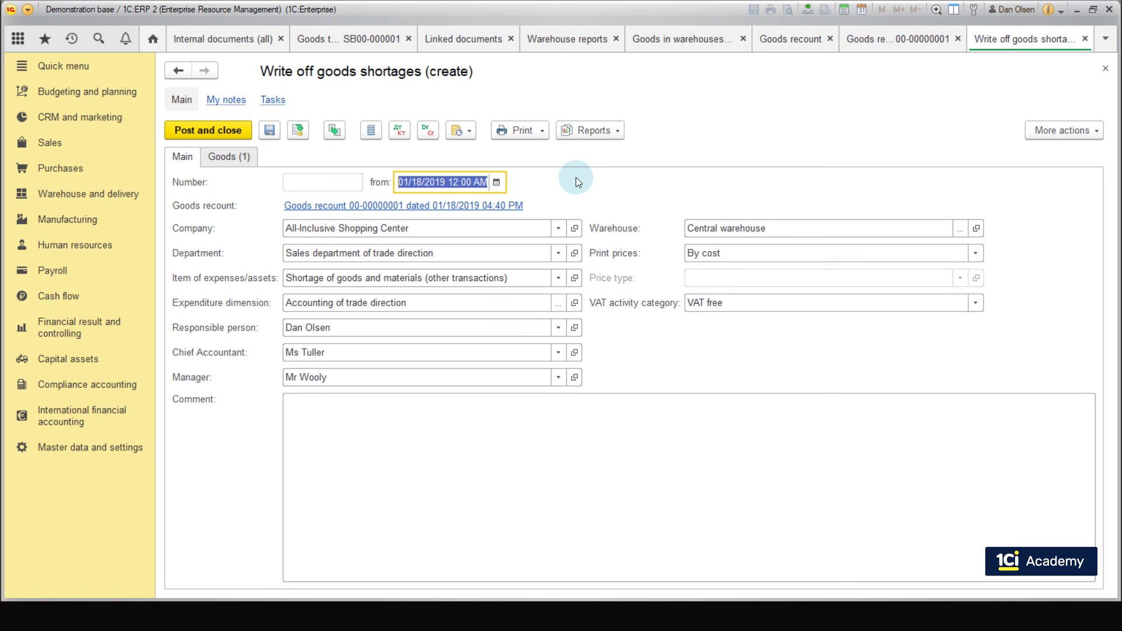
pyautogui.click(558, 255)
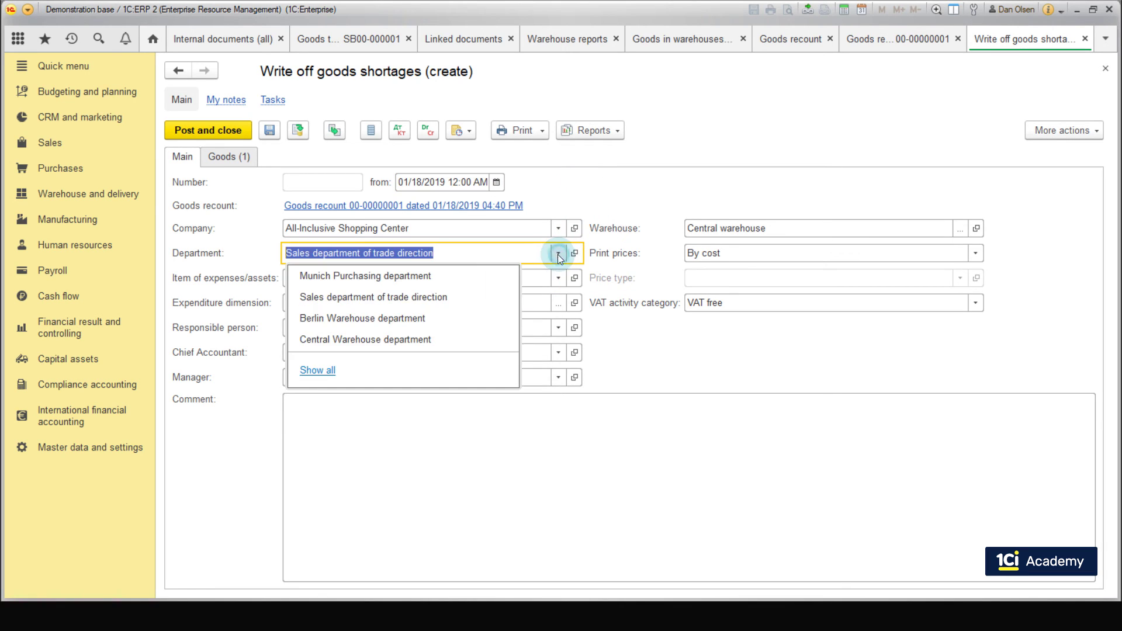
pyautogui.click(394, 335)
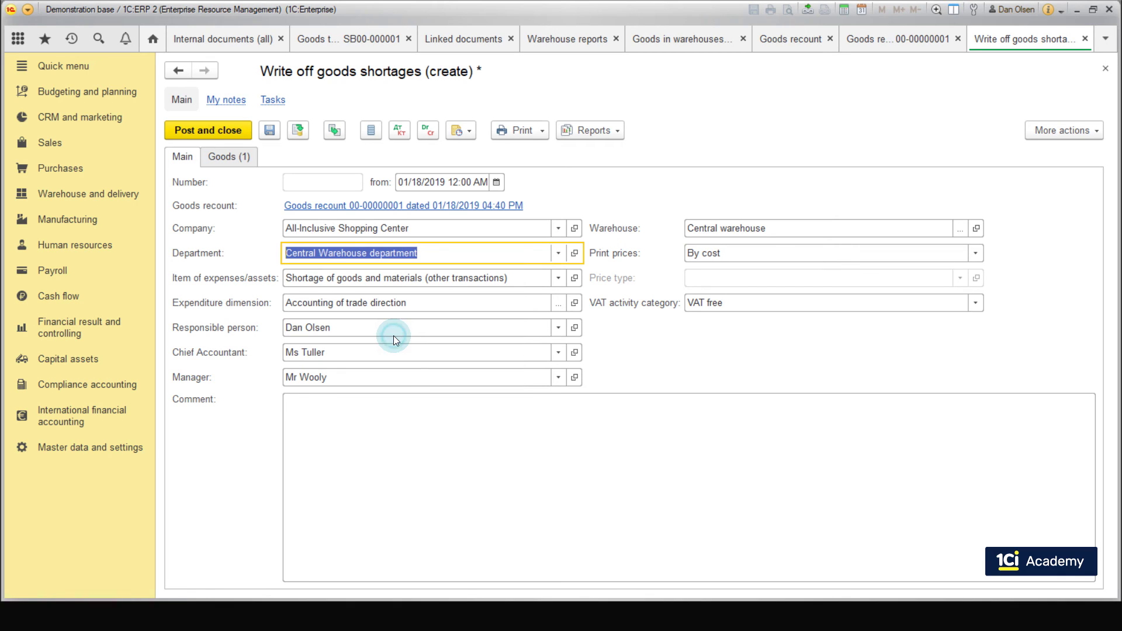
# Step: Set the write-off's company to SBS Trading GmbH, check its goods, then post and close it
pyautogui.click(560, 229)
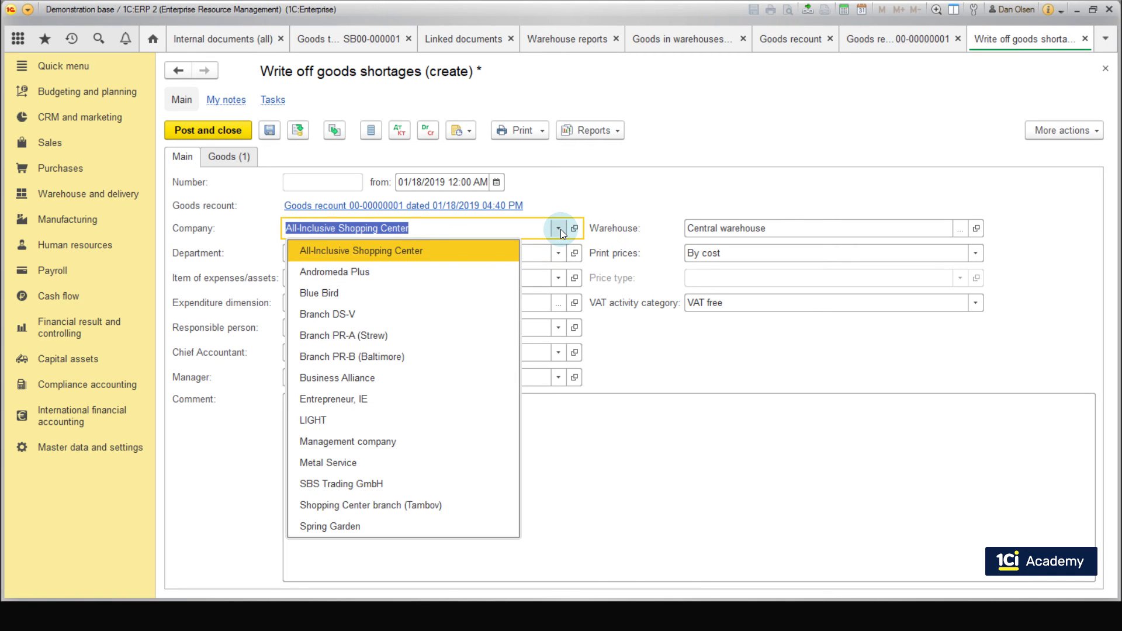
pyautogui.click(378, 483)
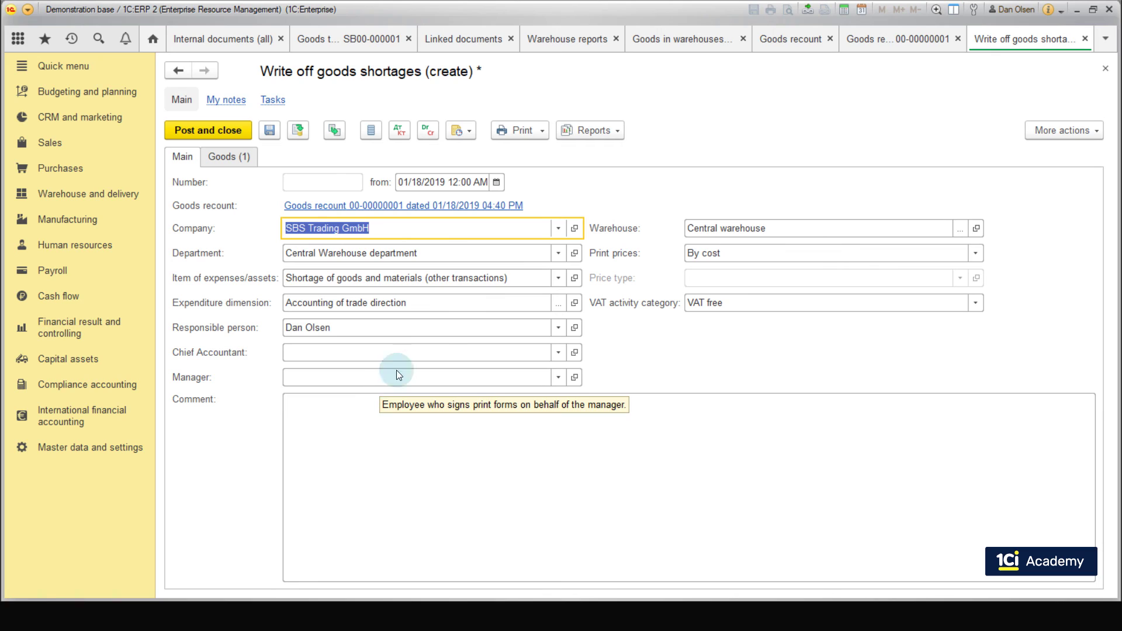
pyautogui.click(559, 228)
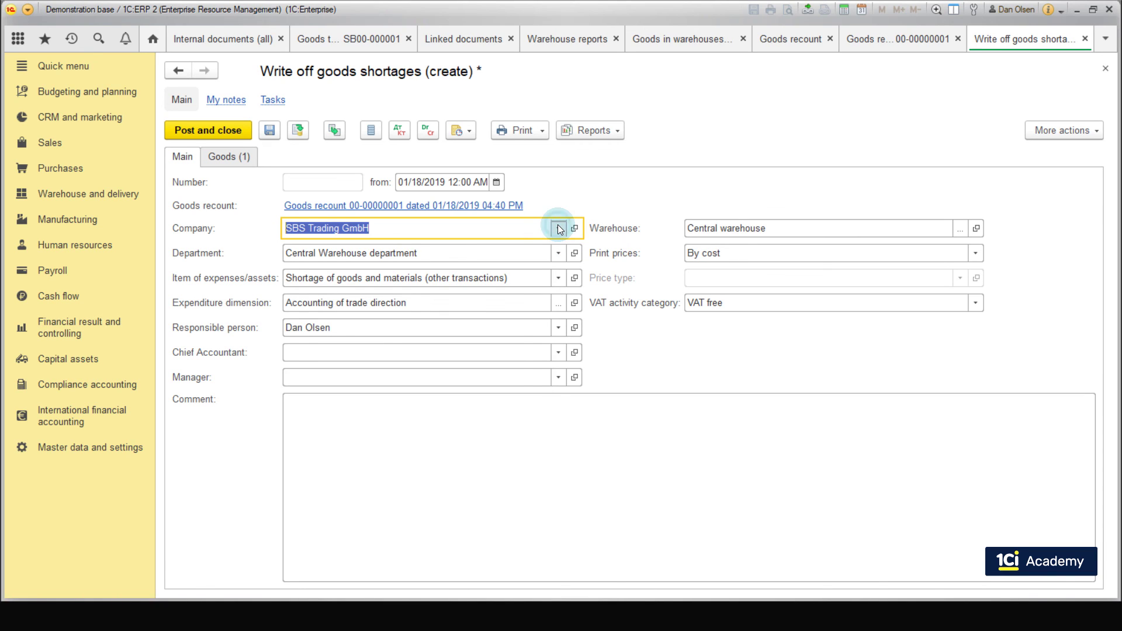
pyautogui.click(461, 478)
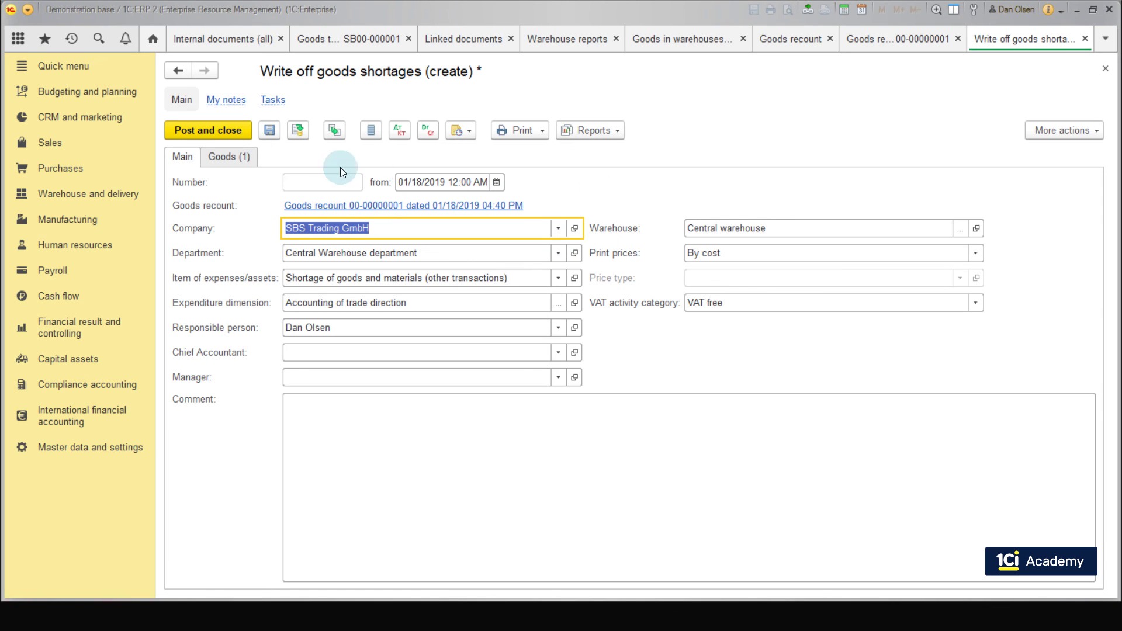
pyautogui.click(229, 156)
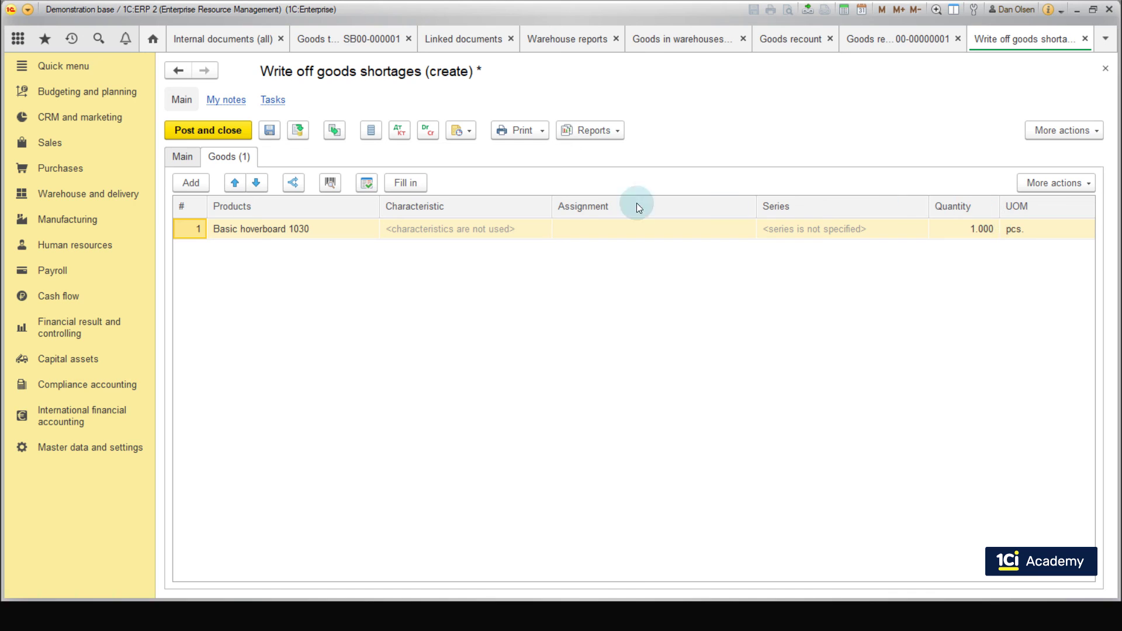
pyautogui.click(226, 126)
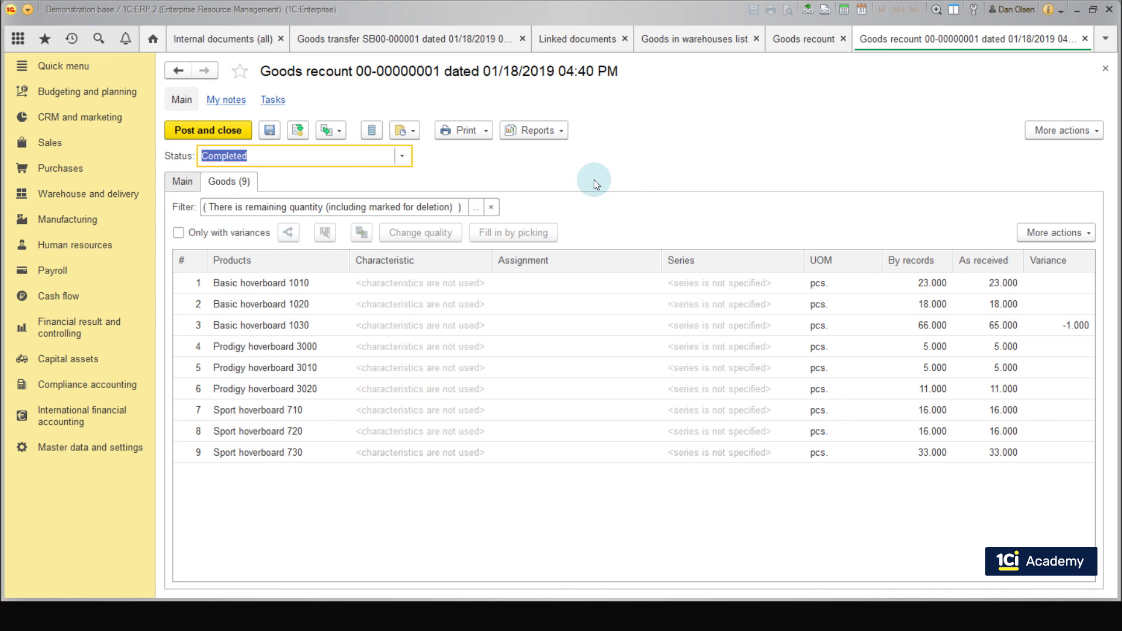
# Step: Run the Goods in warehouses list report for Central warehouse and check Basic hoverboard 1030's consumption and closing balance
pyautogui.click(107, 196)
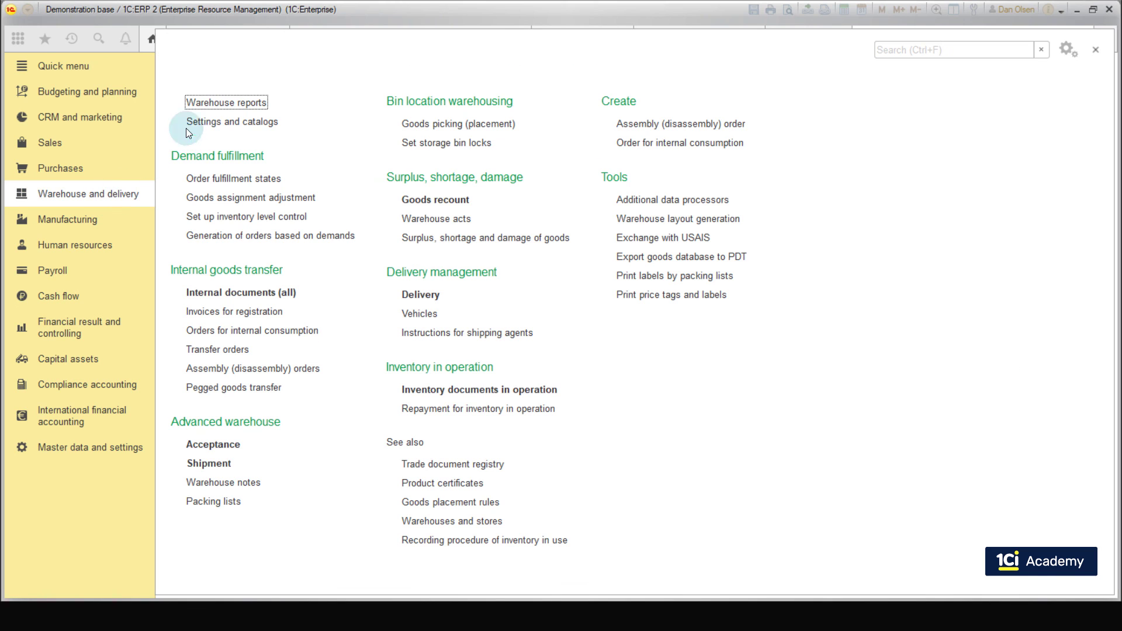
pyautogui.click(209, 103)
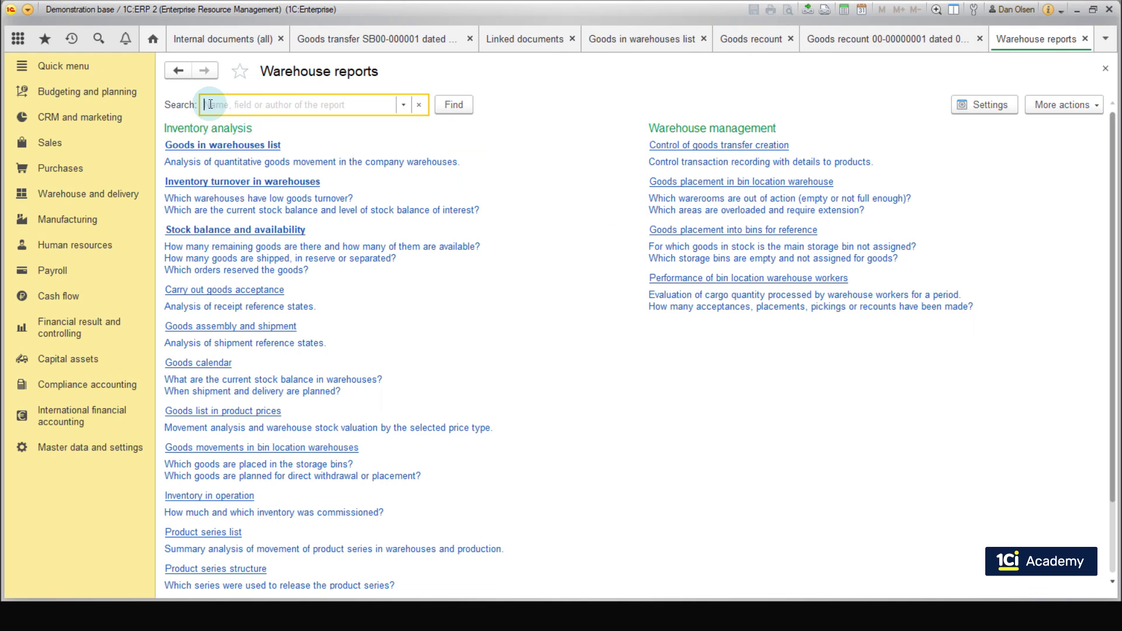
pyautogui.click(198, 145)
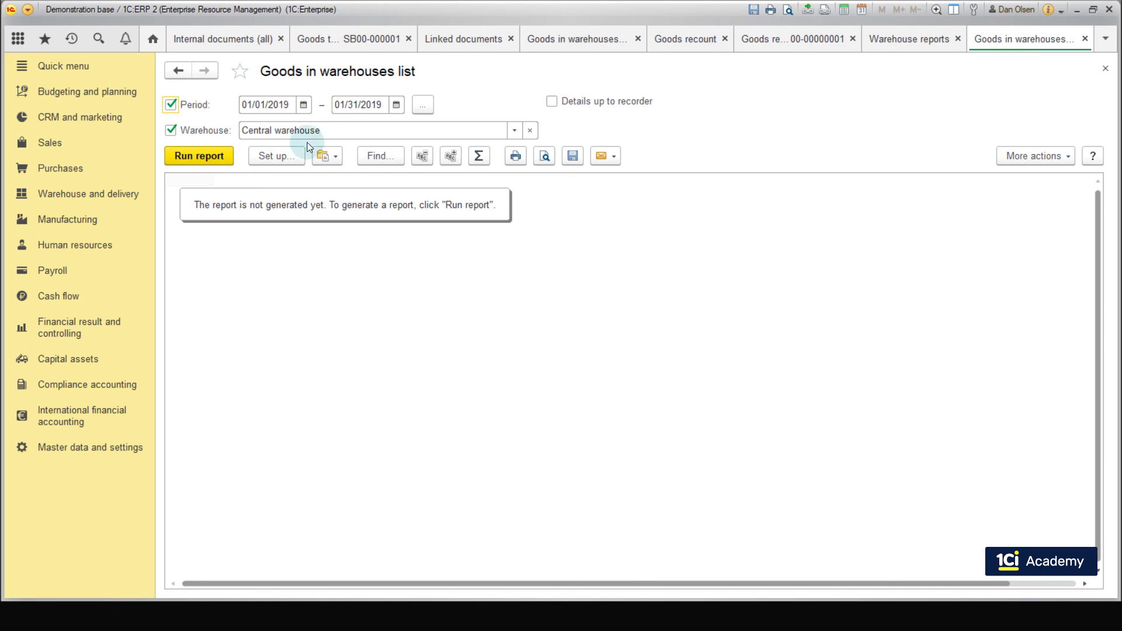
pyautogui.click(198, 155)
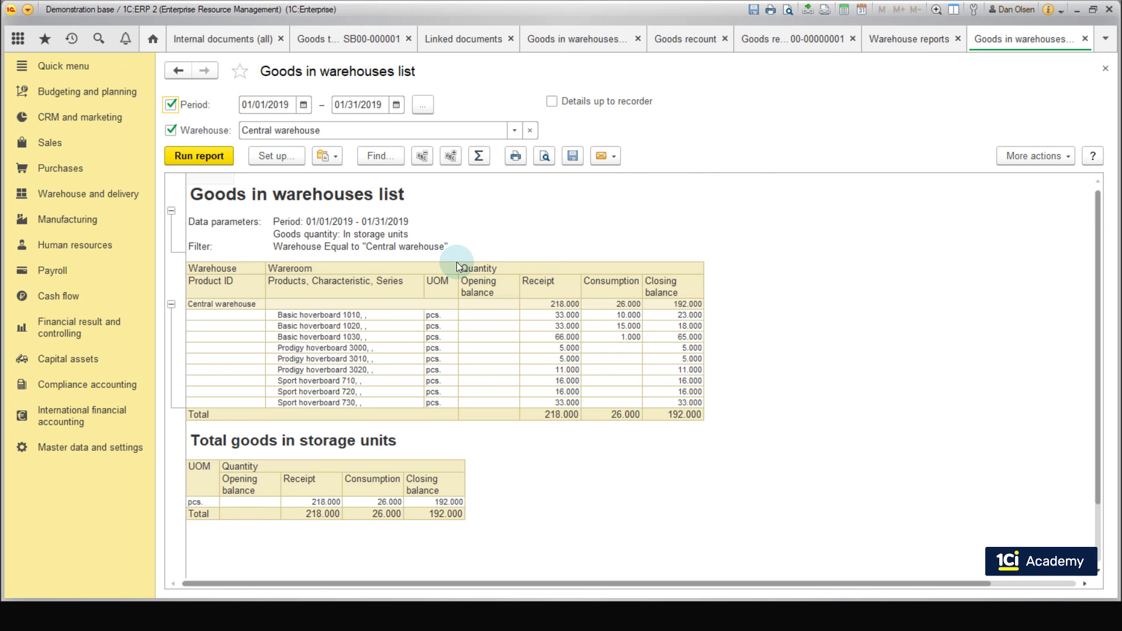
pyautogui.click(362, 337)
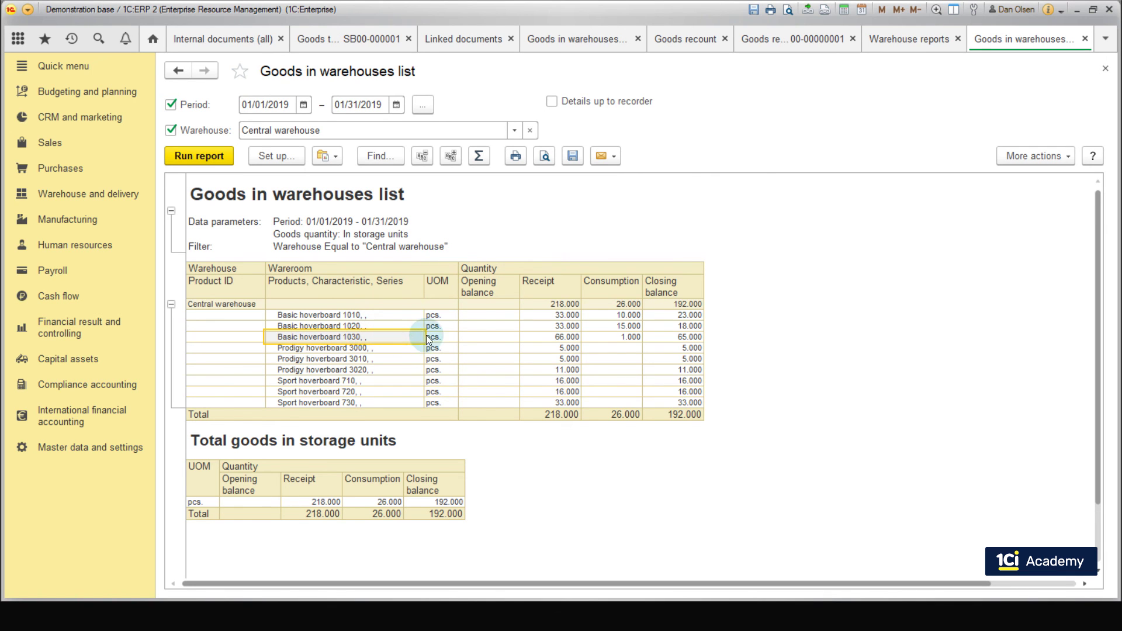
pyautogui.click(618, 336)
pyautogui.click(674, 336)
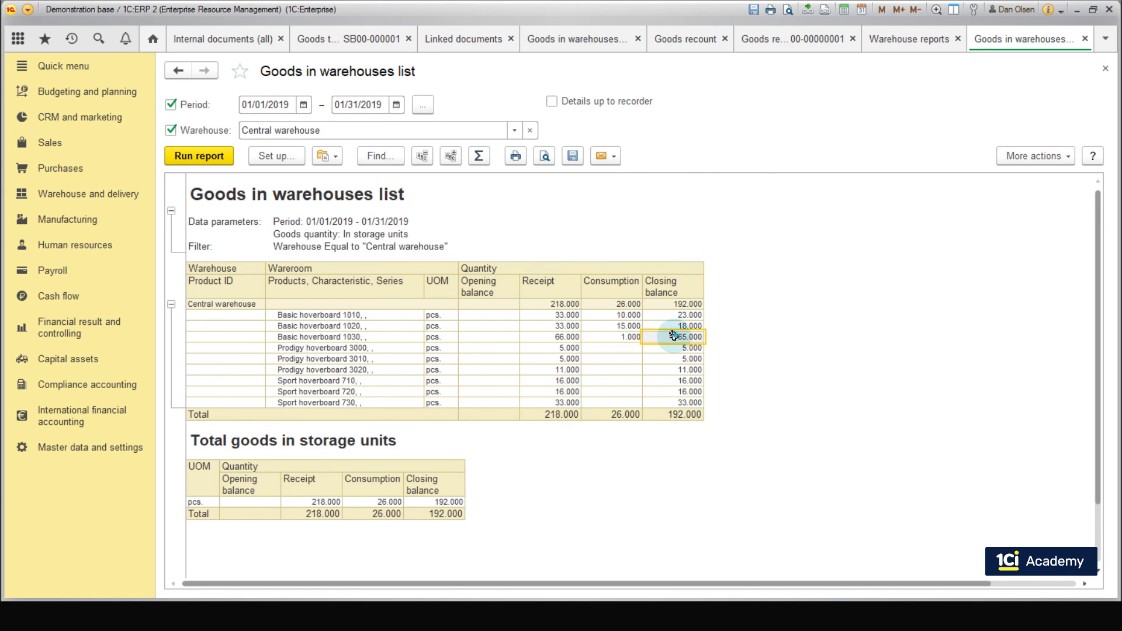
pyautogui.moveTo(673, 336); pyautogui.dragTo(630, 339)
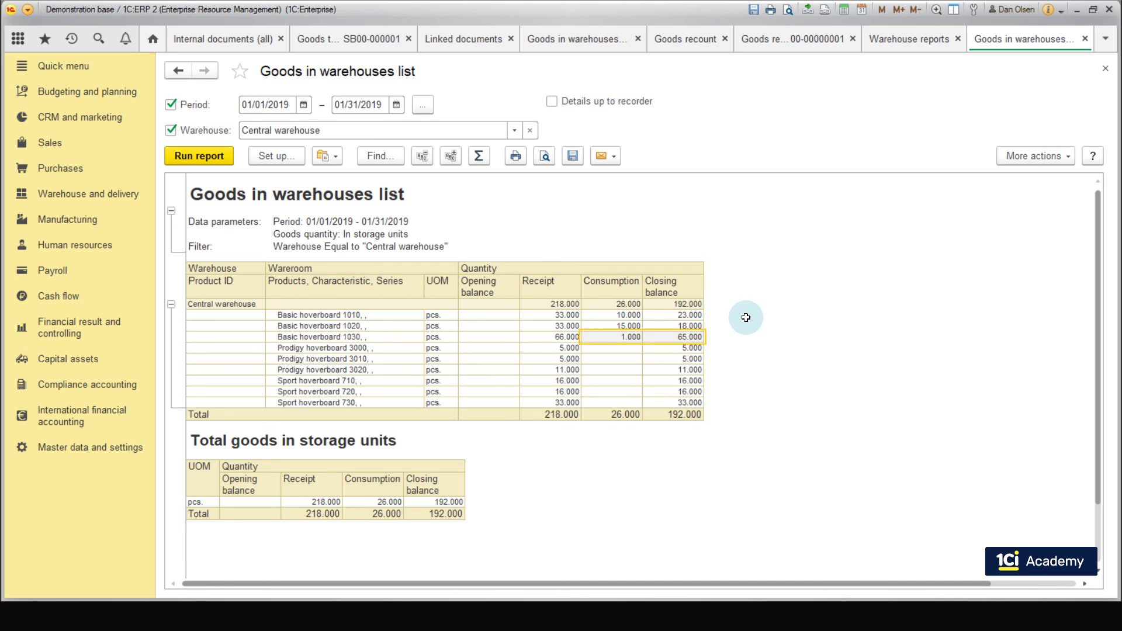